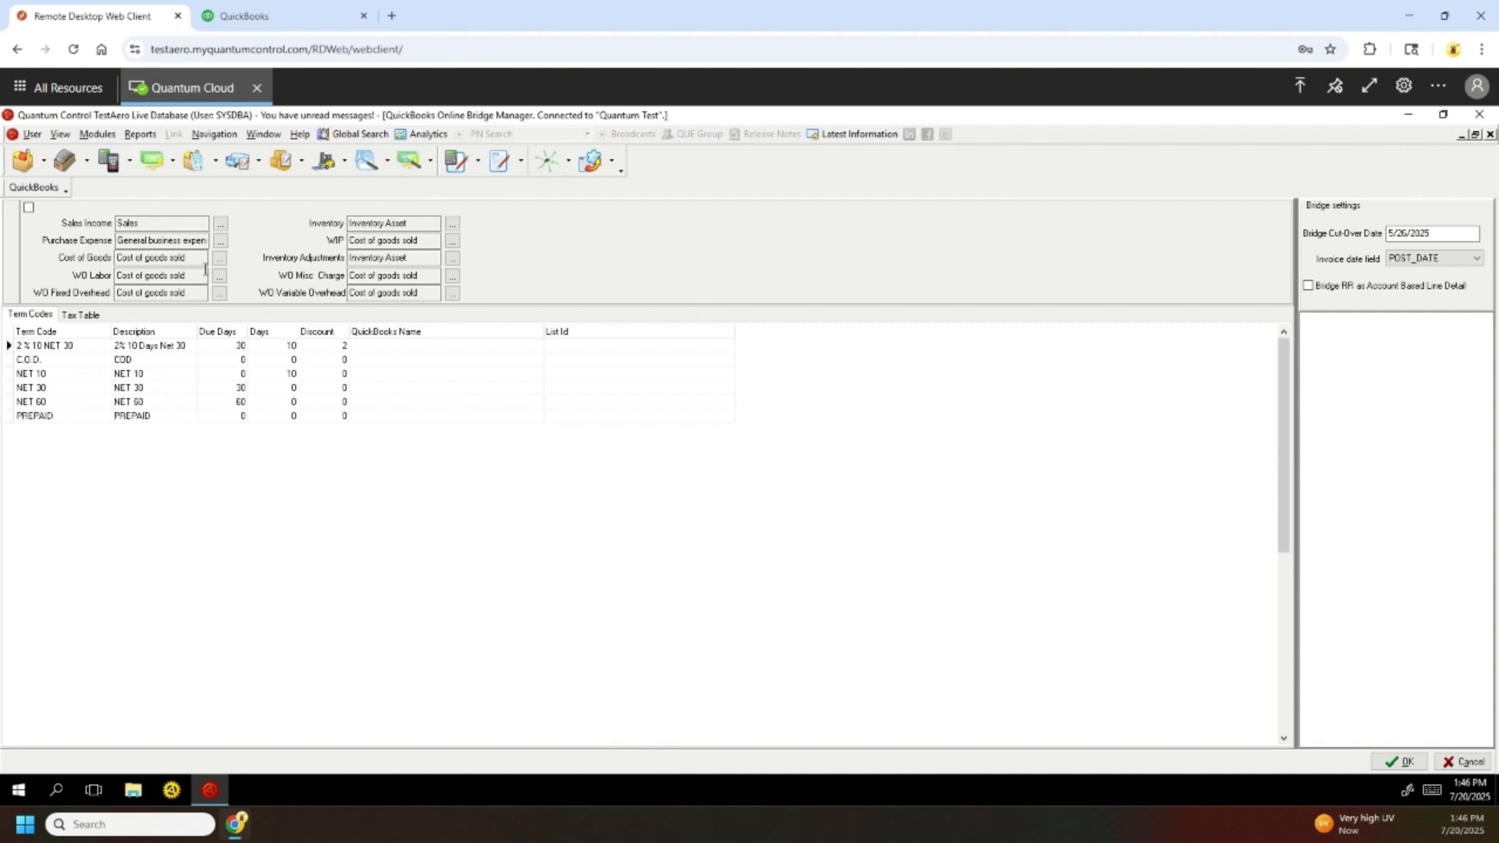
- Map the Sales Income account to the QuickBooks income account Sales of Product Income
{"action": "left_click", "coordinate": [221, 226]}
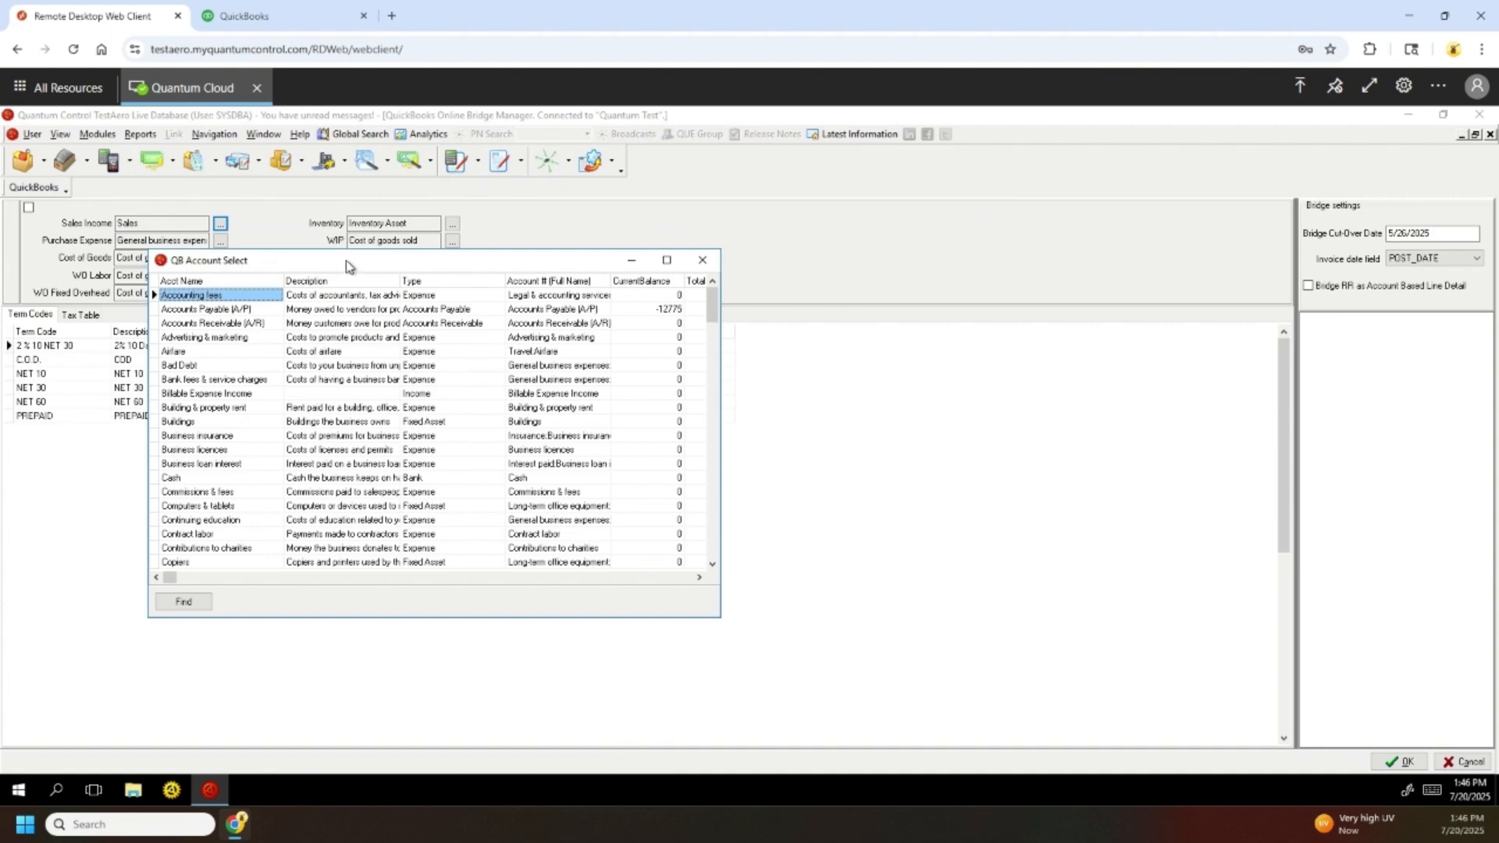
{"action": "left_click_drag", "start_coordinate": [345, 260], "coordinate": [720, 224]}
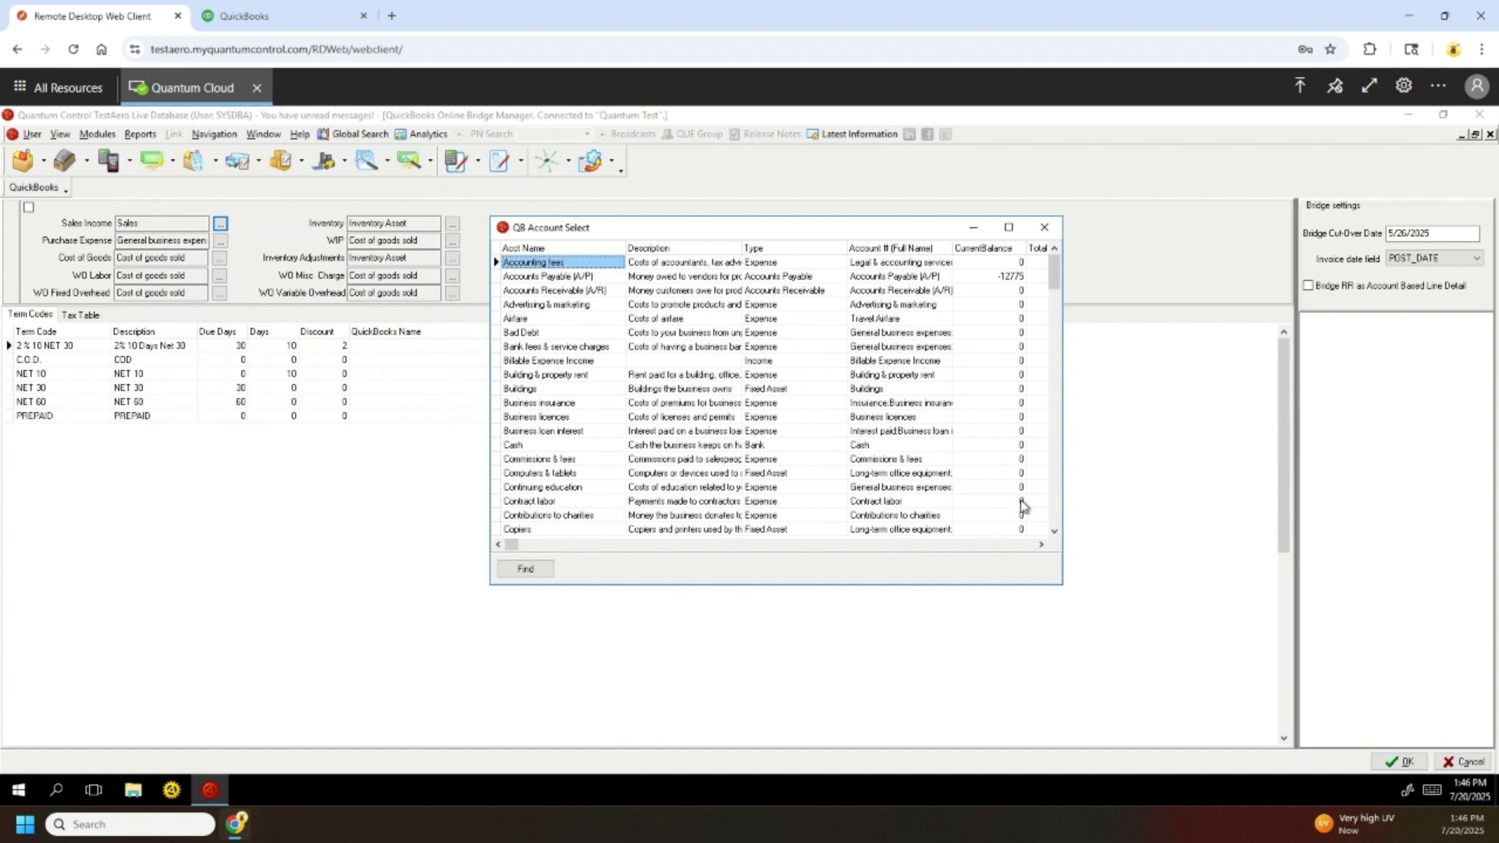
{"action": "left_click", "coordinate": [1056, 535]}
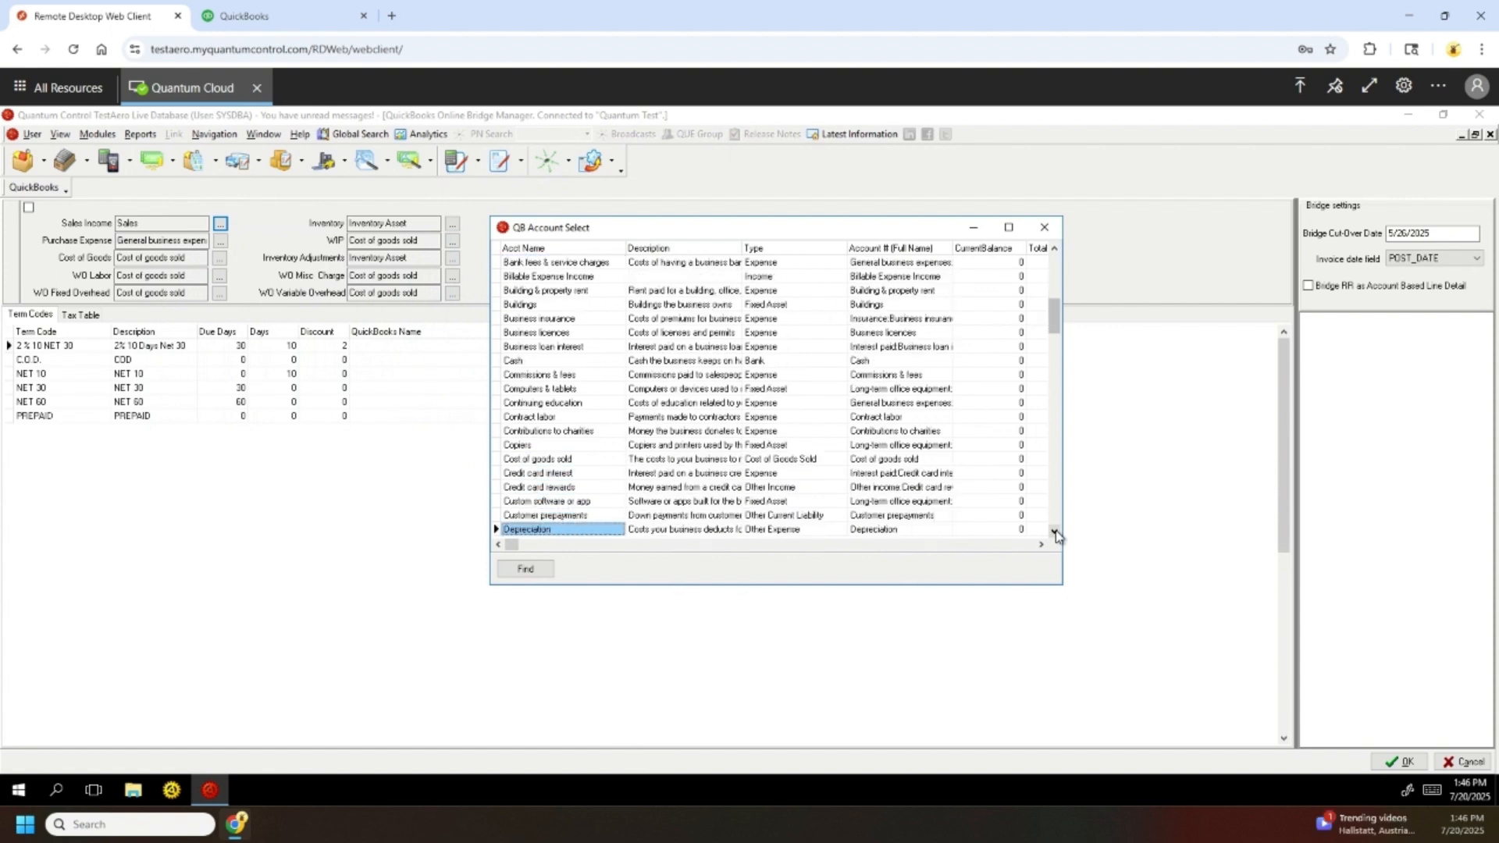
{"action": "key", "text": "Down"}
{"action": "key", "text": "Down"}
{"action": "key", "text": "Down"}
{"action": "key", "text": "Down"}
{"action": "key", "text": "Down"}
{"action": "key", "text": "Down"}
{"action": "key", "text": "Down"}
{"action": "key", "text": "Down"}
{"action": "key", "text": "Down"}
{"action": "key", "text": "Down"}
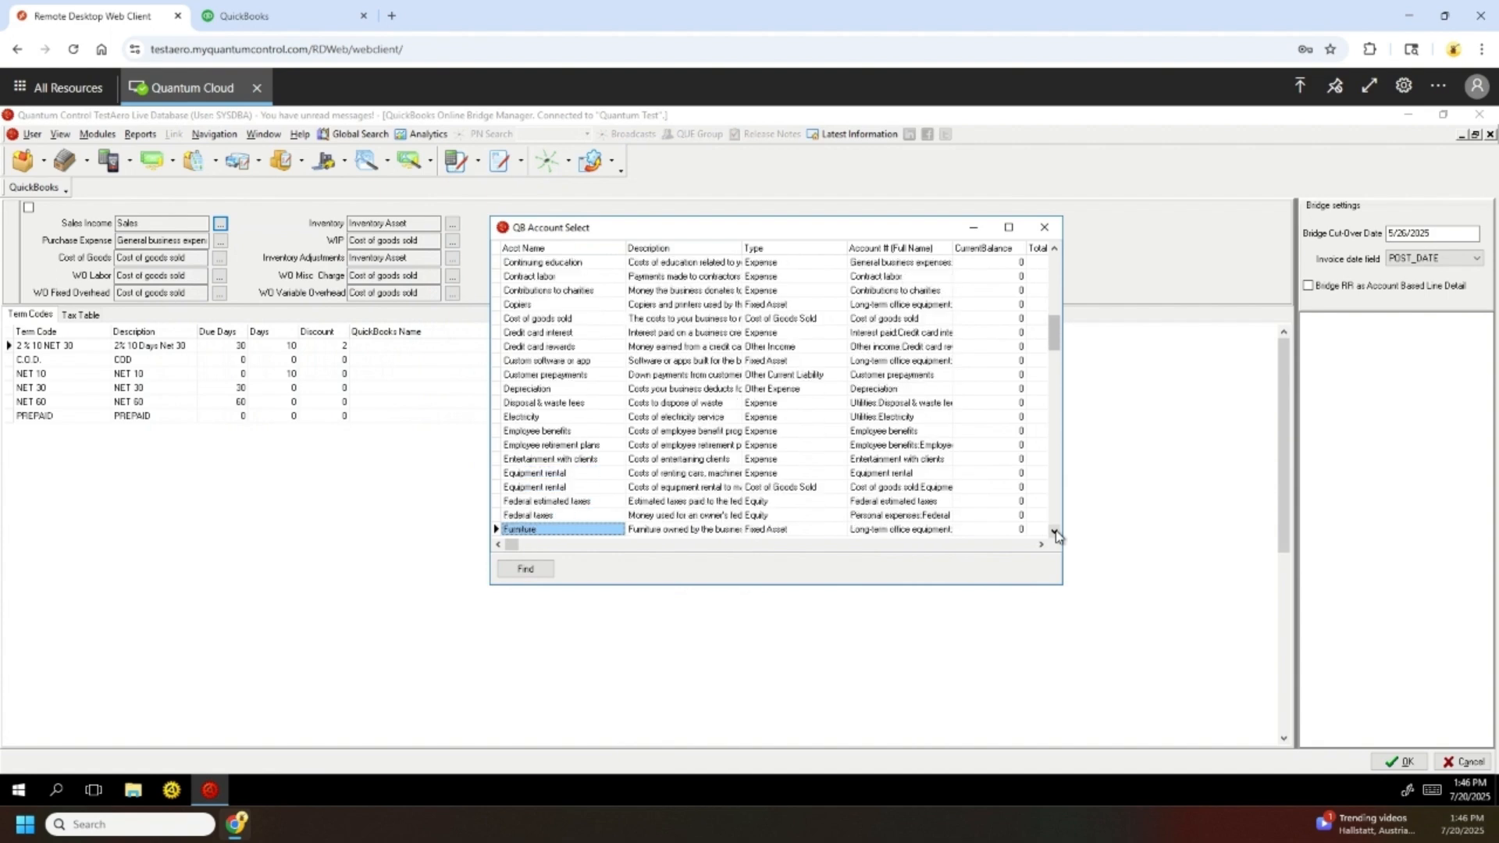
{"action": "key", "text": "Down"}
{"action": "key", "text": "Down"}
{"action": "key", "text": "Down"}
{"action": "key", "text": "Down"}
{"action": "key", "text": "Down"}
{"action": "key", "text": "Down"}
{"action": "key", "text": "Down"}
{"action": "key", "text": "Down"}
{"action": "key", "text": "Down"}
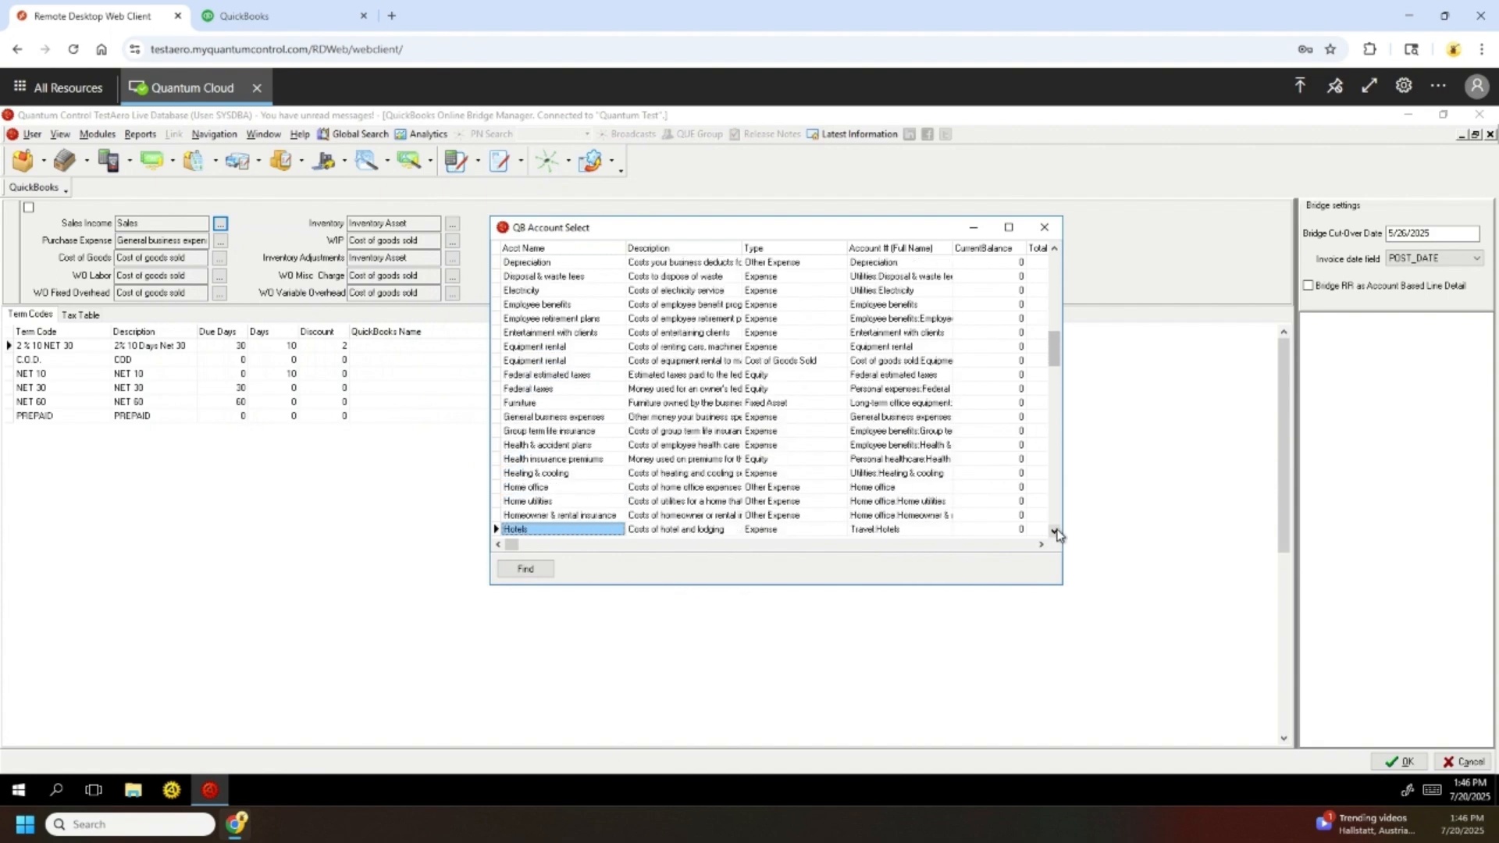
{"action": "key", "text": "Down"}
{"action": "key", "text": "Down"}
{"action": "key", "text": "Down"}
{"action": "key", "text": "Down"}
{"action": "key", "text": "Down"}
{"action": "key", "text": "Down"}
{"action": "key", "text": "Down"}
{"action": "key", "text": "Down"}
{"action": "key", "text": "Down"}
{"action": "key", "text": "Down"}
{"action": "key", "text": "Down"}
{"action": "key", "text": "Down"}
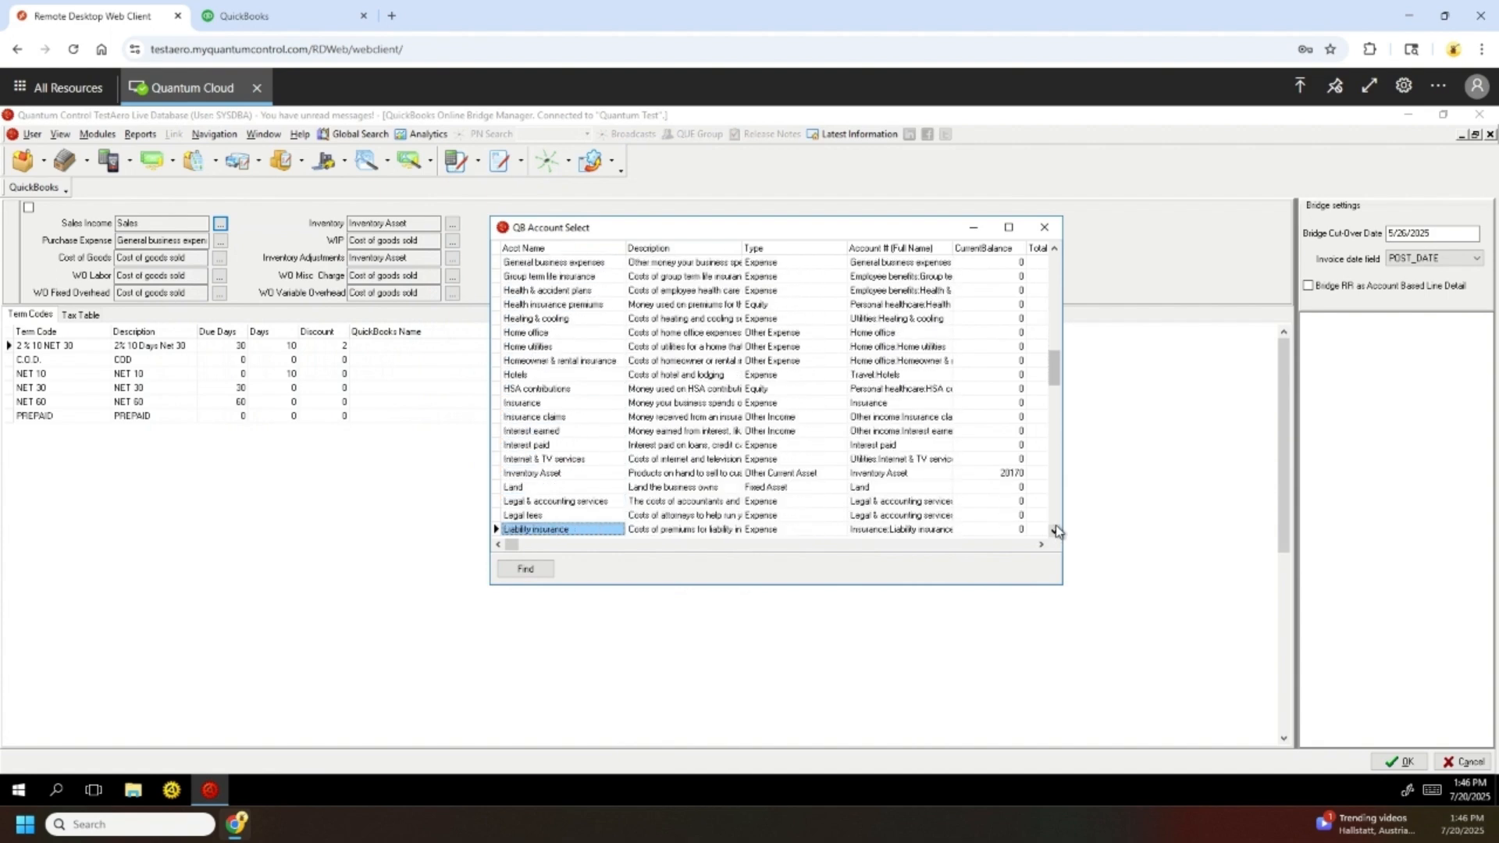
{"action": "key", "text": "Down"}
{"action": "key", "text": "Down"}
{"action": "key", "text": "Down"}
{"action": "key", "text": "Down"}
{"action": "key", "text": "Down"}
{"action": "key", "text": "Down"}
{"action": "key", "text": "Down"}
{"action": "key", "text": "Down"}
{"action": "key", "text": "Down"}
{"action": "key", "text": "Down"}
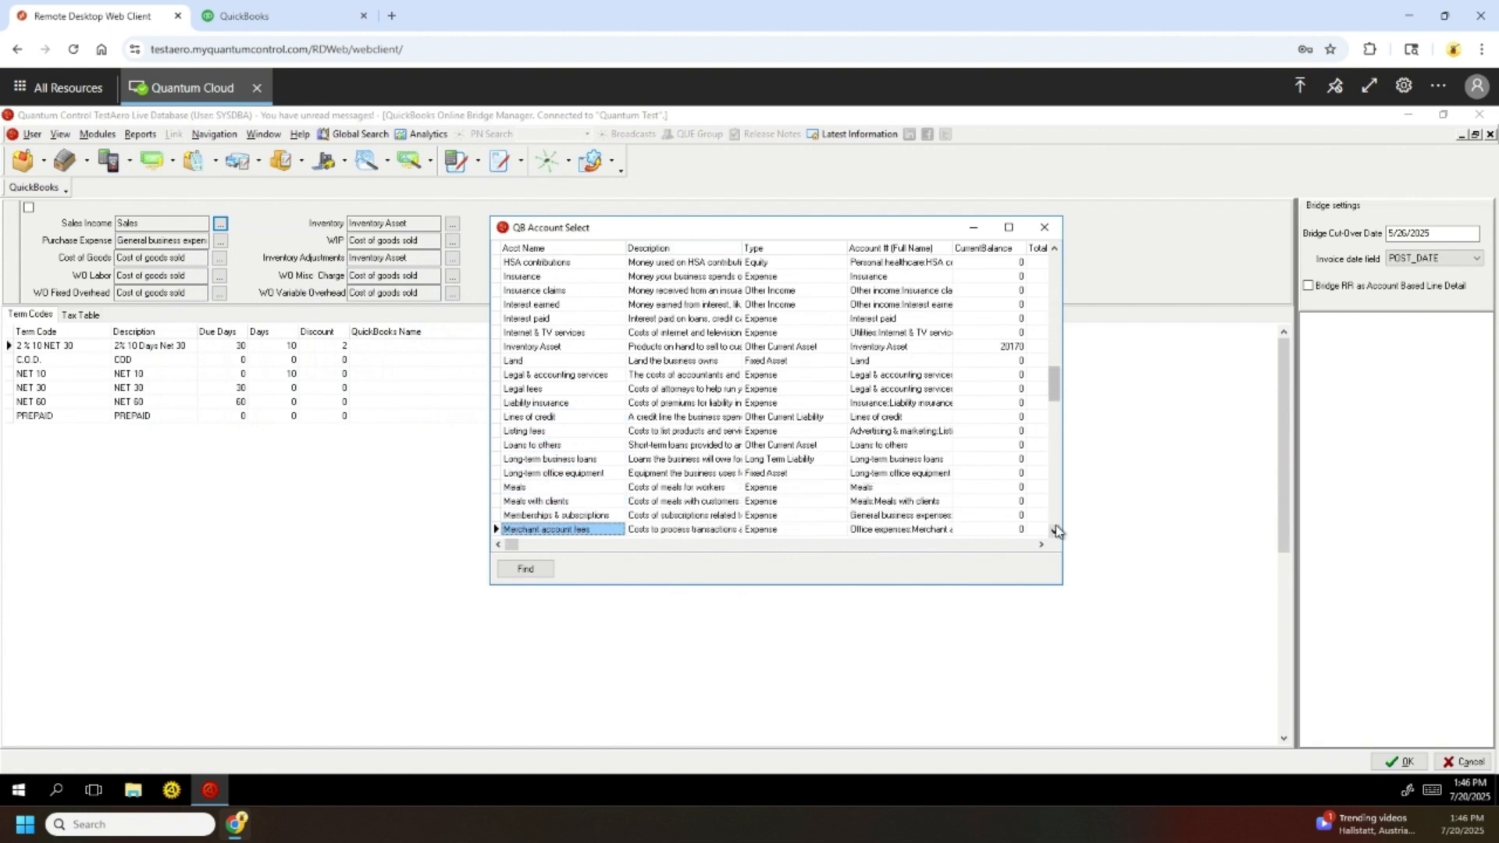
{"action": "key", "text": "Down"}
{"action": "key", "text": "Down"}
{"action": "key", "text": "Down"}
{"action": "key", "text": "Down"}
{"action": "key", "text": "Down"}
{"action": "key", "text": "Down"}
{"action": "key", "text": "Down"}
{"action": "key", "text": "Down"}
{"action": "key", "text": "Down"}
{"action": "key", "text": "Down"}
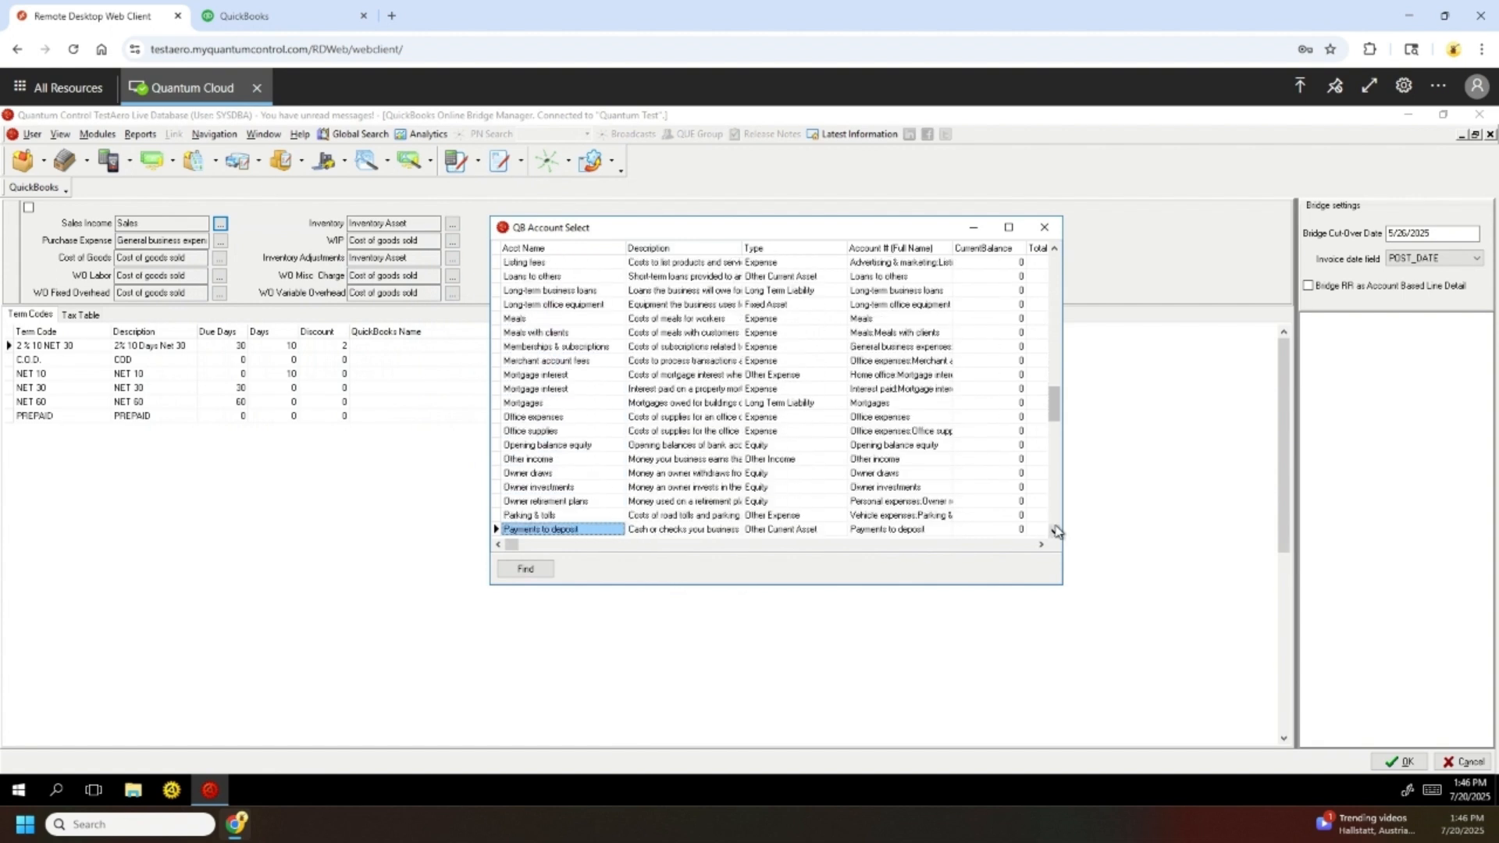
{"action": "key", "text": "Down"}
{"action": "key", "text": "Down"}
{"action": "key", "text": "Down"}
{"action": "key", "text": "Down"}
{"action": "key", "text": "Down"}
{"action": "key", "text": "Down"}
{"action": "key", "text": "Down"}
{"action": "key", "text": "Down"}
{"action": "key", "text": "Down"}
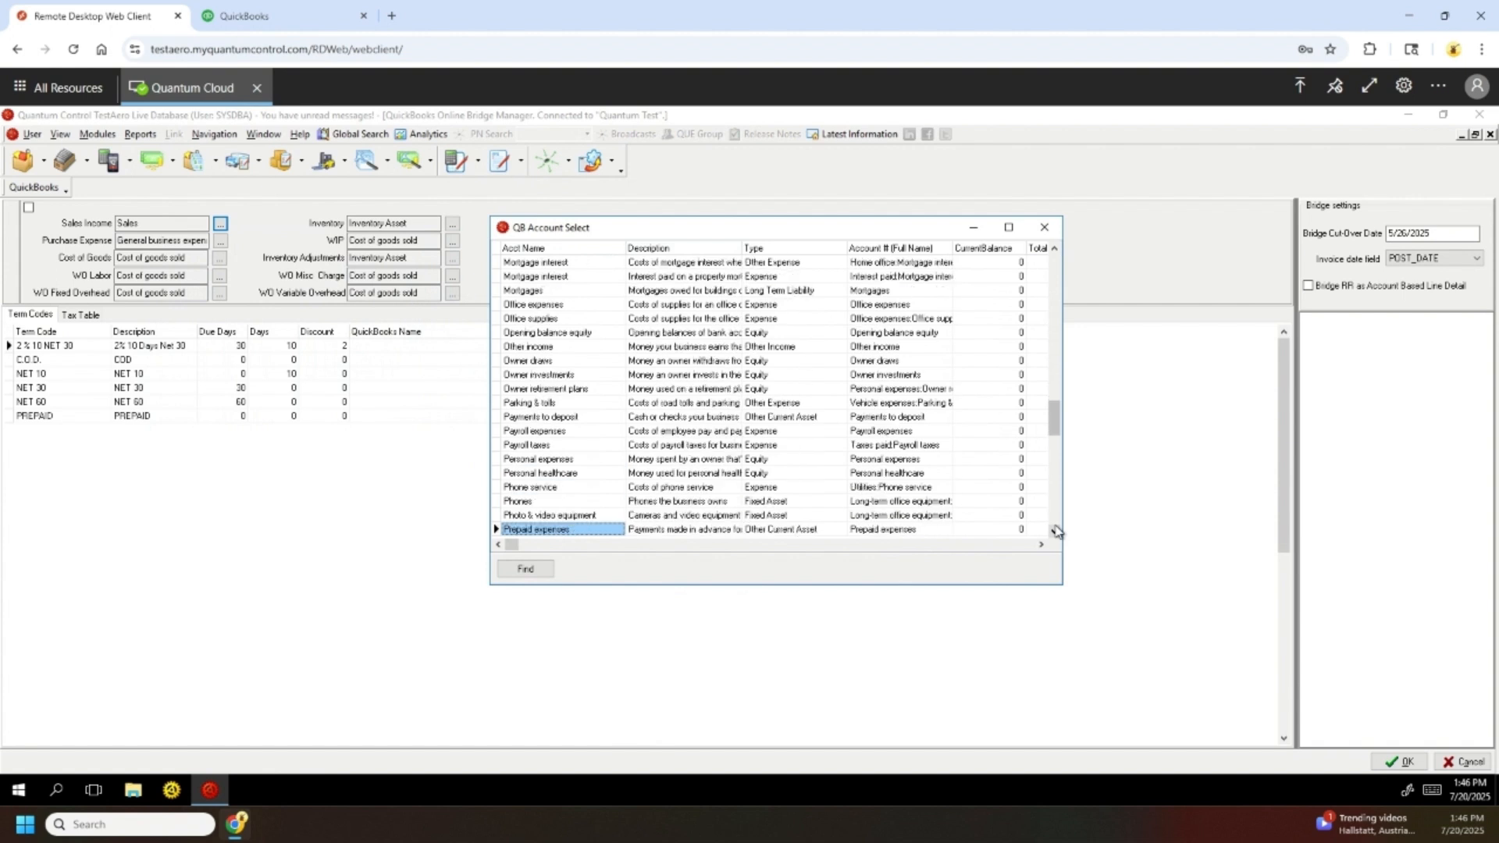
{"action": "key", "text": "Down"}
{"action": "key", "text": "Down"}
{"action": "key", "text": "Down"}
{"action": "key", "text": "Down"}
{"action": "key", "text": "Down"}
{"action": "key", "text": "Down"}
{"action": "key", "text": "Down"}
{"action": "key", "text": "Down"}
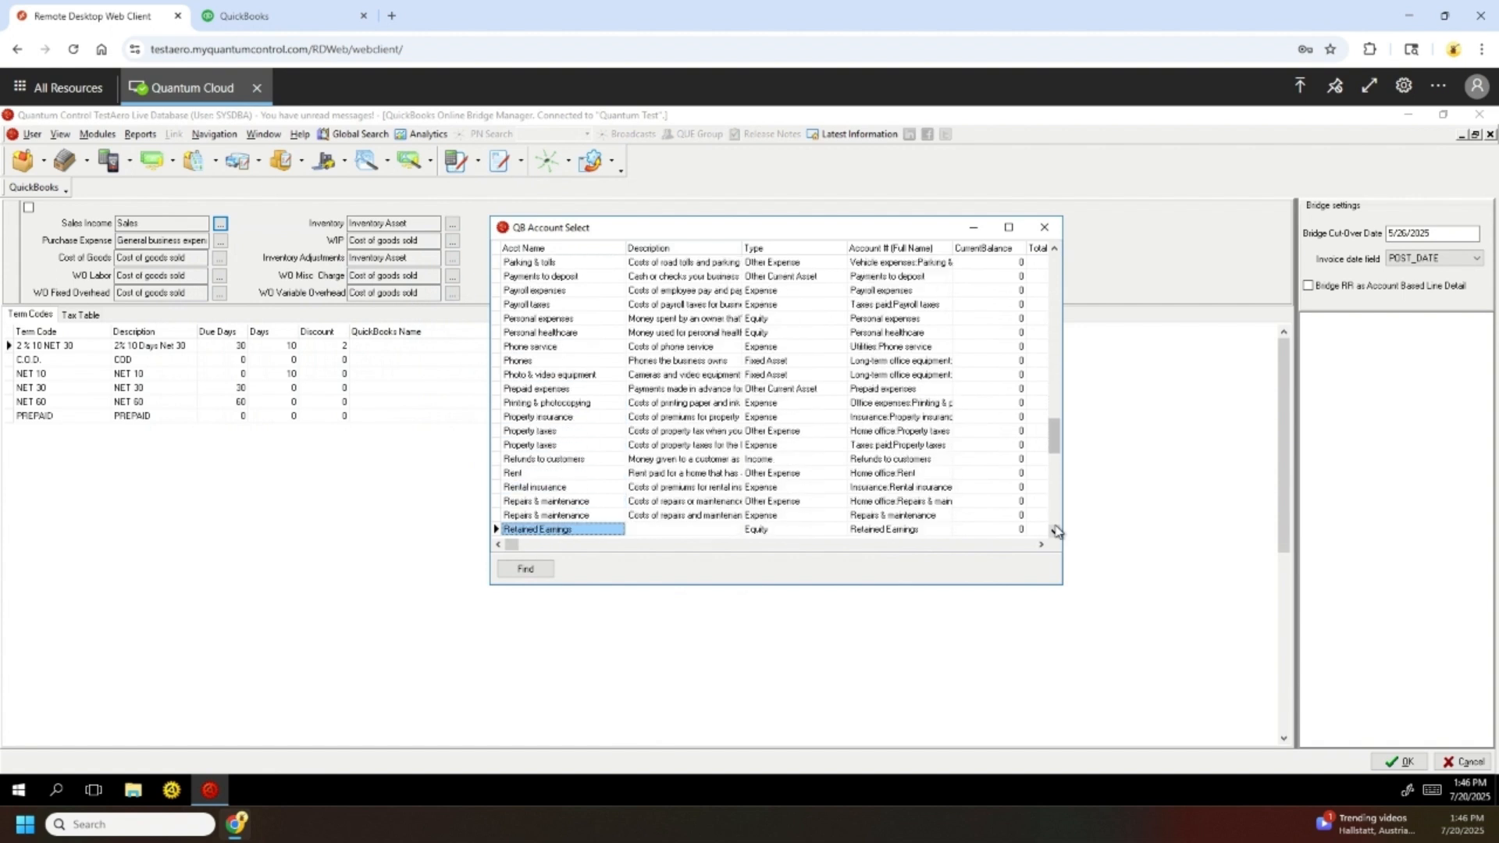
{"action": "key", "text": "Down"}
{"action": "key", "text": "Down"}
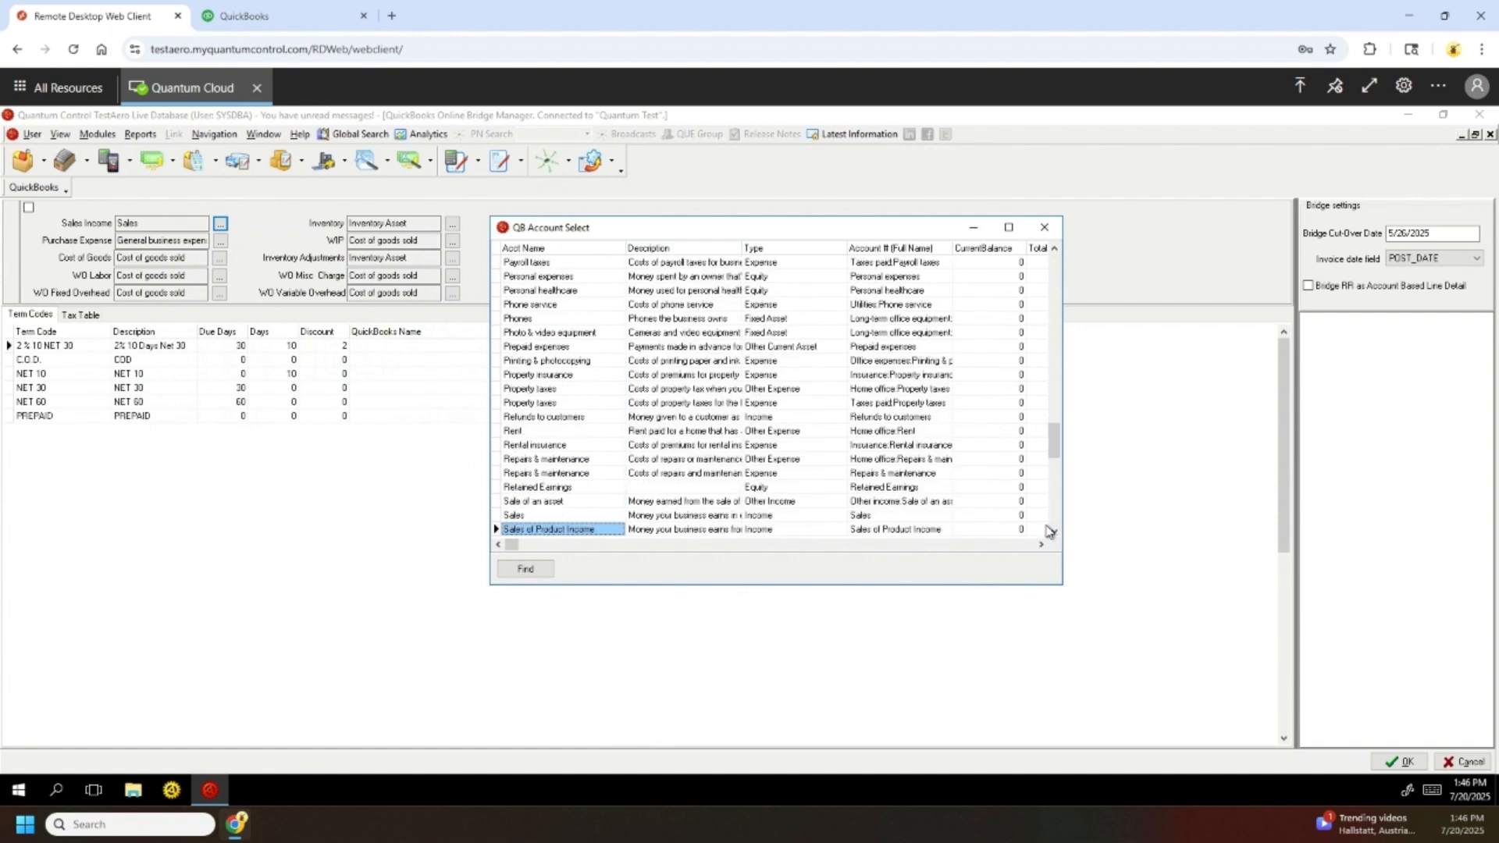
{"action": "left_click", "coordinate": [771, 531]}
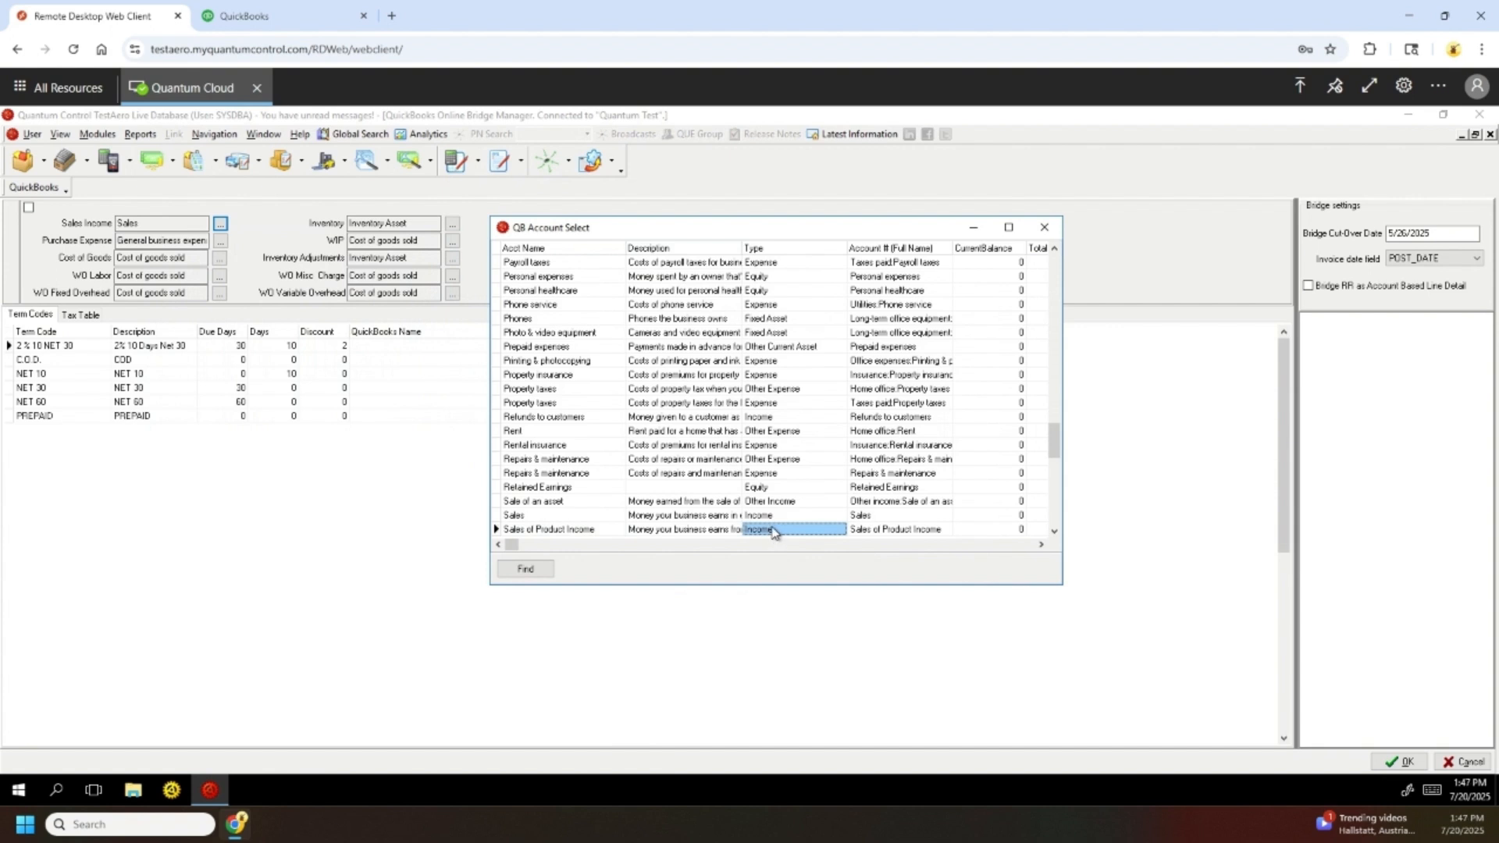
{"action": "double_click", "coordinate": [773, 532]}
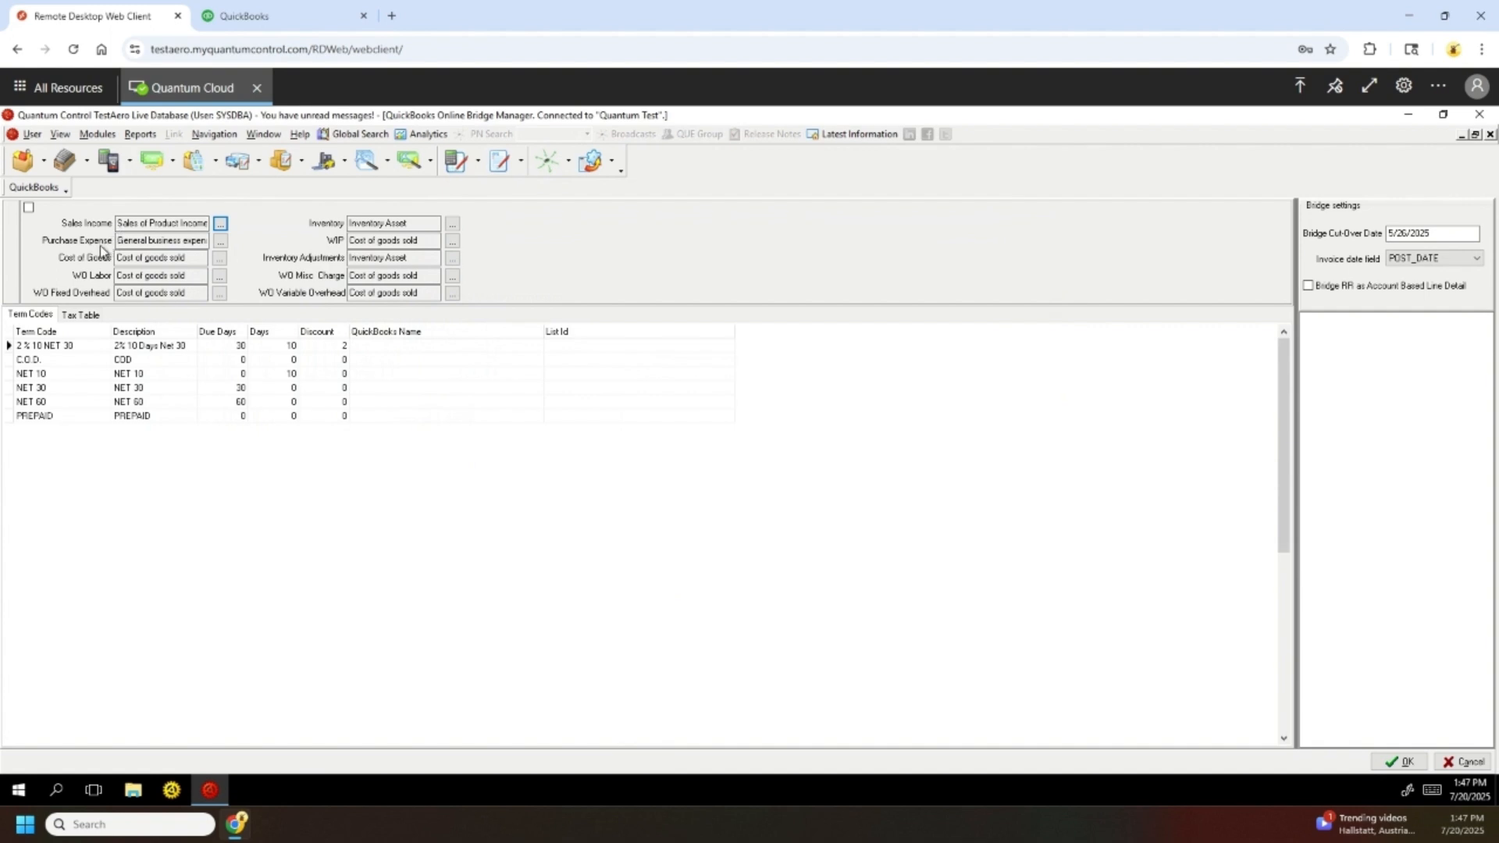
- Map the Purchase Expense account to the QuickBooks expense account General business expenses
{"action": "left_click", "coordinate": [220, 242]}
{"action": "left_click_drag", "start_coordinate": [435, 138], "coordinate": [859, 245]}
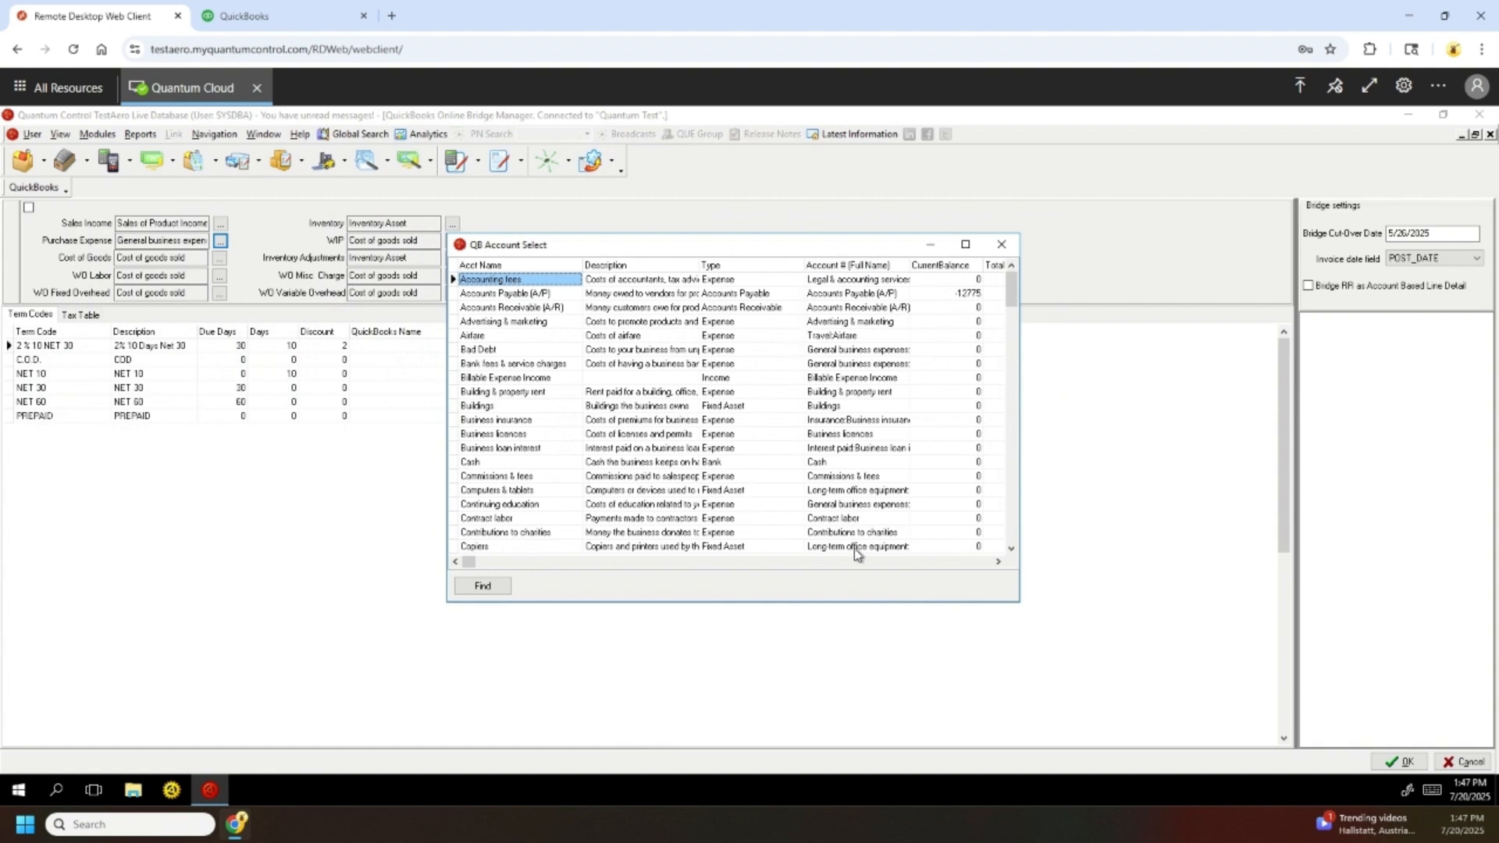
{"action": "left_click", "coordinate": [1013, 549]}
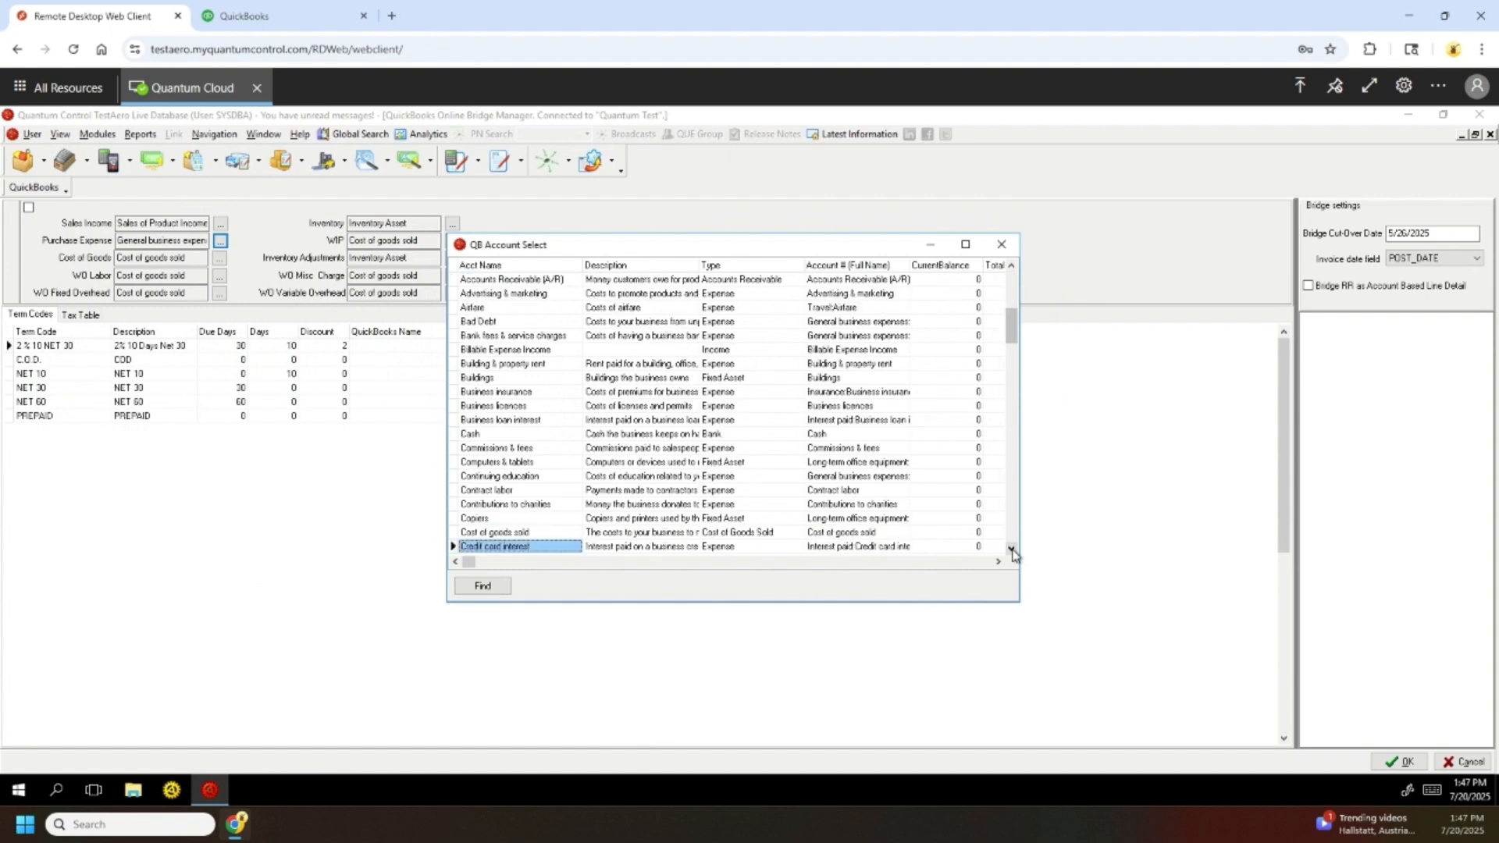
{"action": "left_click", "coordinate": [1013, 549]}
{"action": "left_click", "coordinate": [1013, 550]}
{"action": "left_click", "coordinate": [1013, 550]}
{"action": "left_click", "coordinate": [1013, 549]}
{"action": "left_click", "coordinate": [1013, 550]}
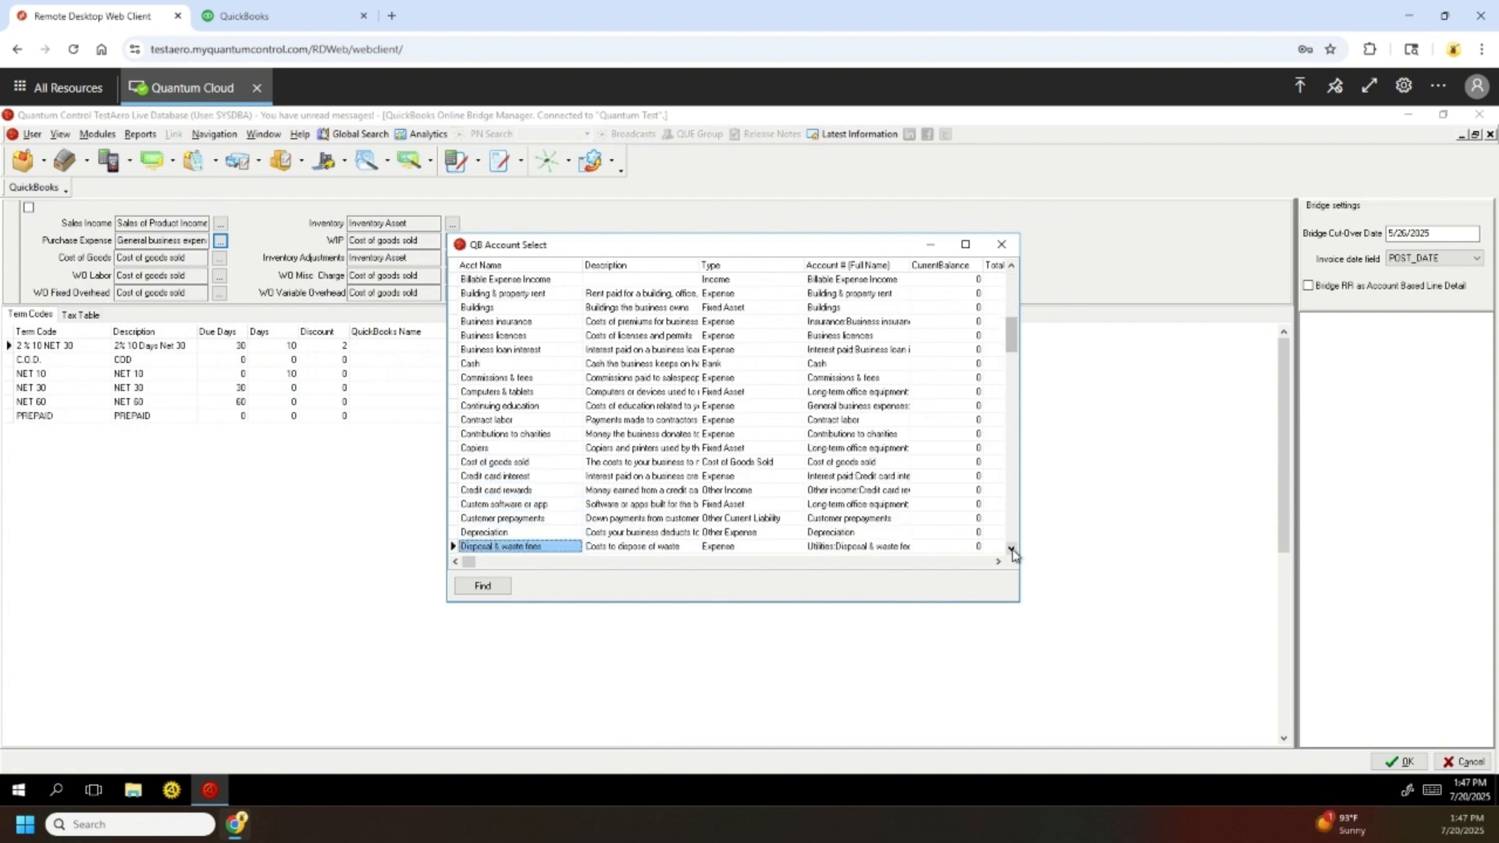
{"action": "left_click", "coordinate": [1012, 550]}
{"action": "left_click", "coordinate": [1012, 550]}
{"action": "left_click", "coordinate": [1012, 550]}
{"action": "left_click", "coordinate": [1013, 550]}
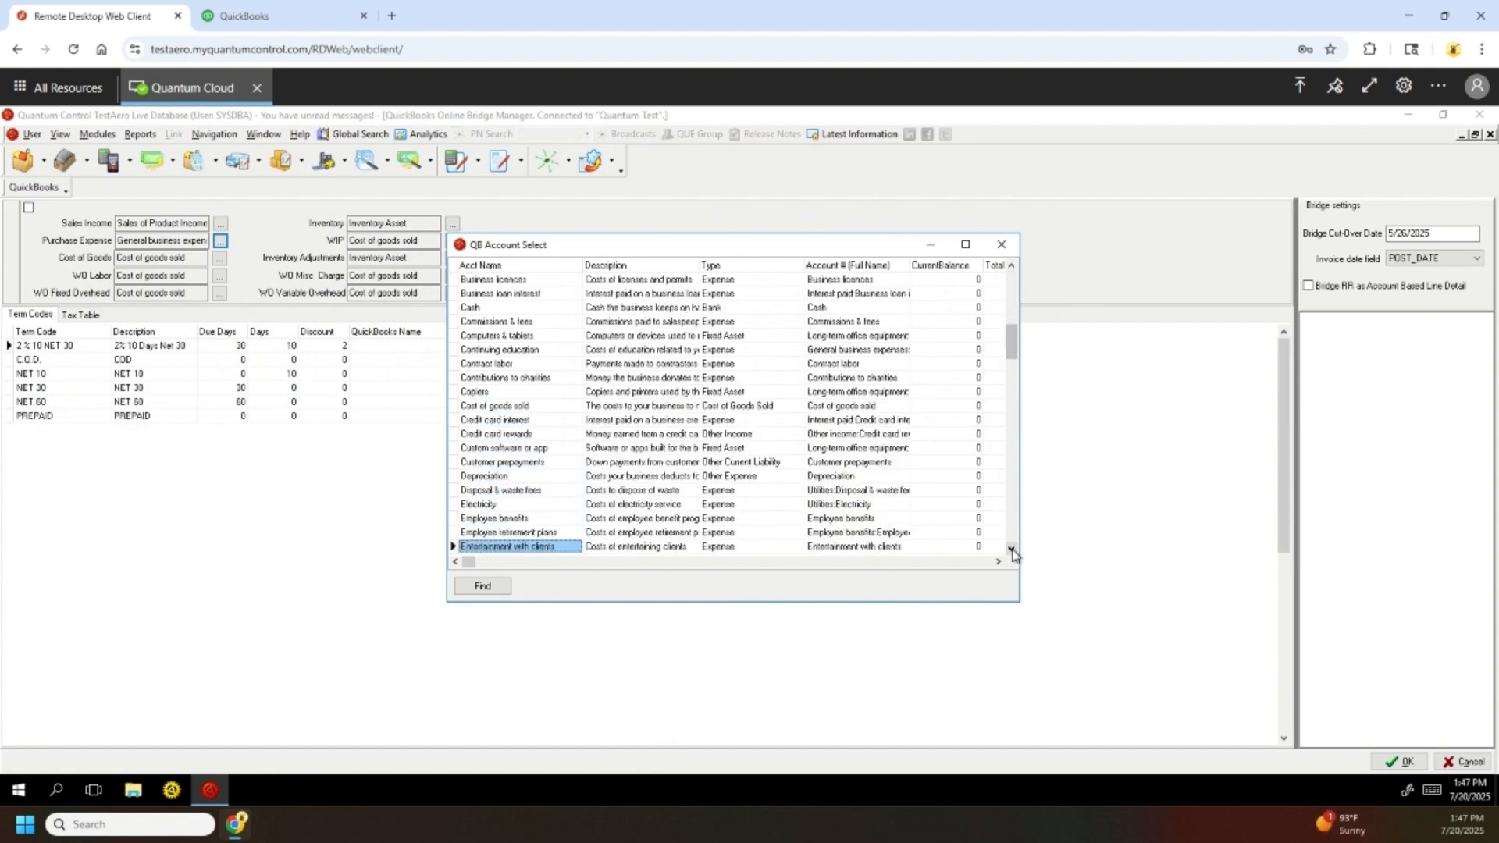
{"action": "left_click", "coordinate": [1013, 550]}
{"action": "left_click", "coordinate": [1012, 549]}
{"action": "left_click", "coordinate": [1012, 549]}
{"action": "left_click", "coordinate": [1012, 549]}
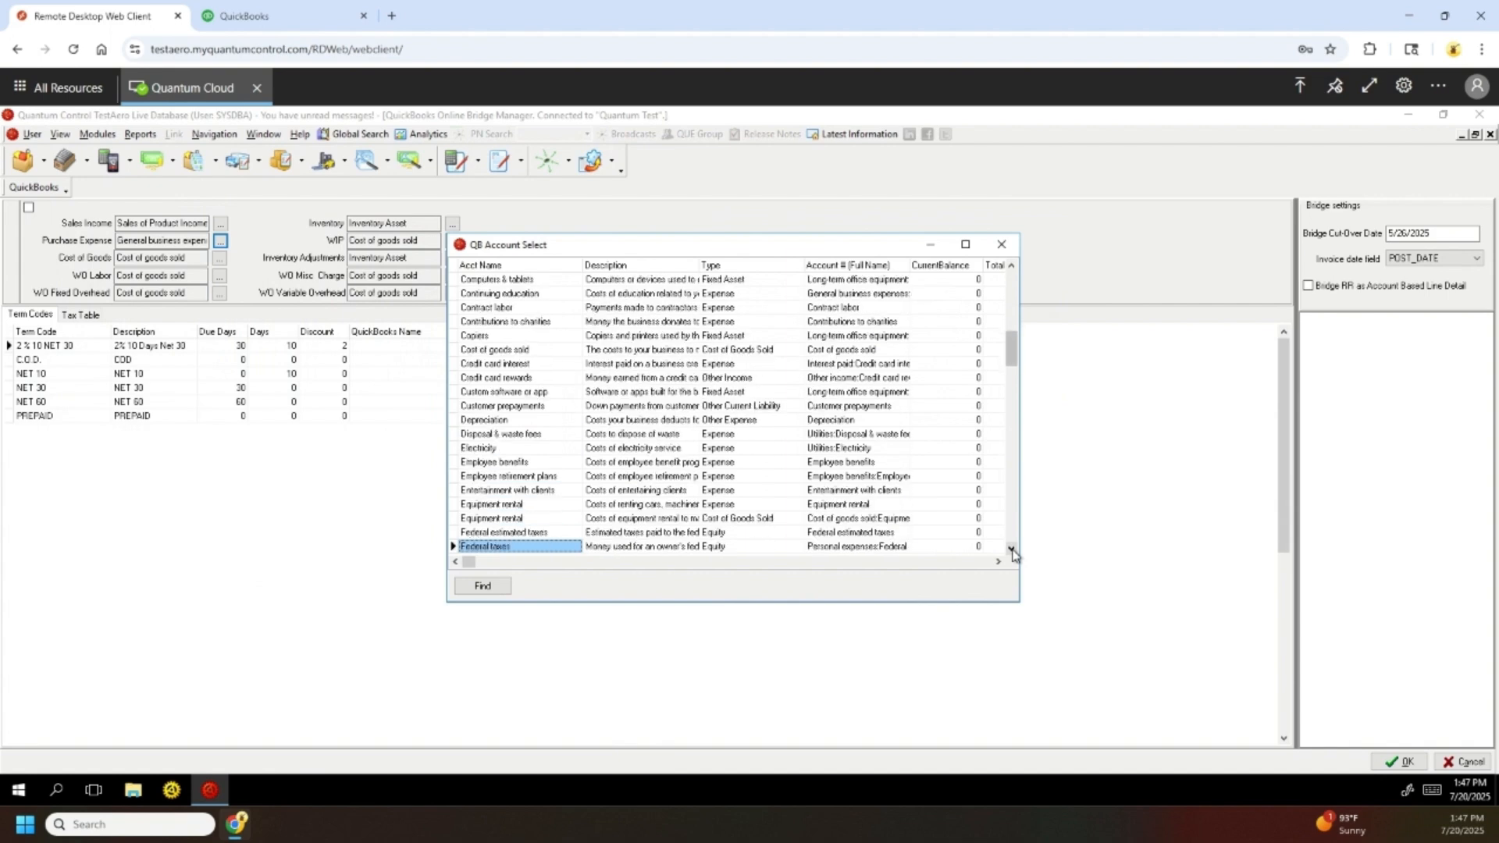
{"action": "left_click", "coordinate": [1013, 550]}
{"action": "left_click", "coordinate": [1013, 549]}
{"action": "left_click", "coordinate": [1012, 549]}
{"action": "left_click", "coordinate": [1013, 550]}
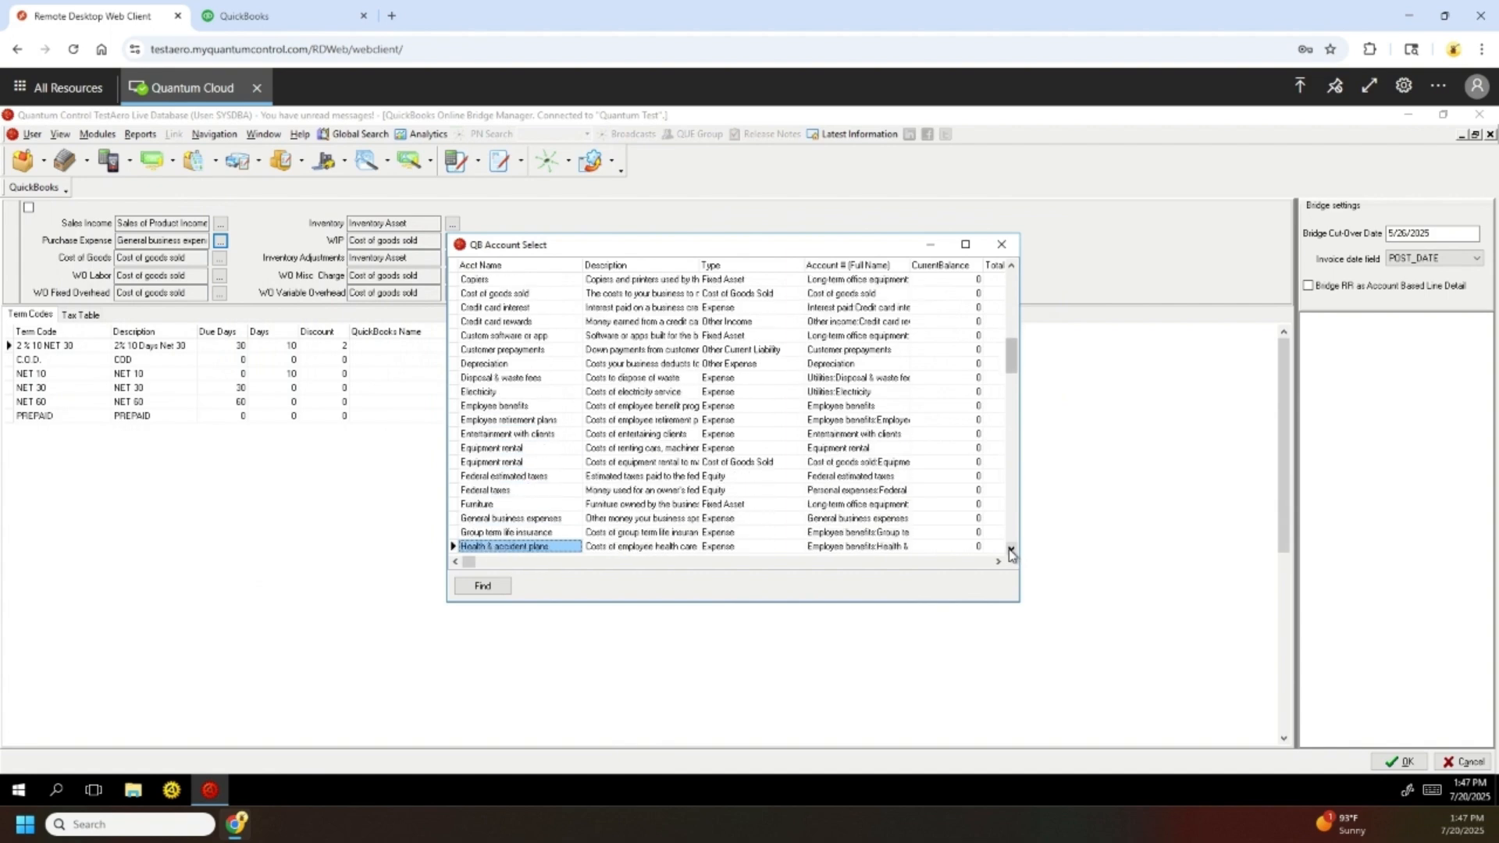
{"action": "left_click", "coordinate": [1013, 549]}
{"action": "left_click", "coordinate": [1013, 549]}
{"action": "left_click", "coordinate": [1013, 550]}
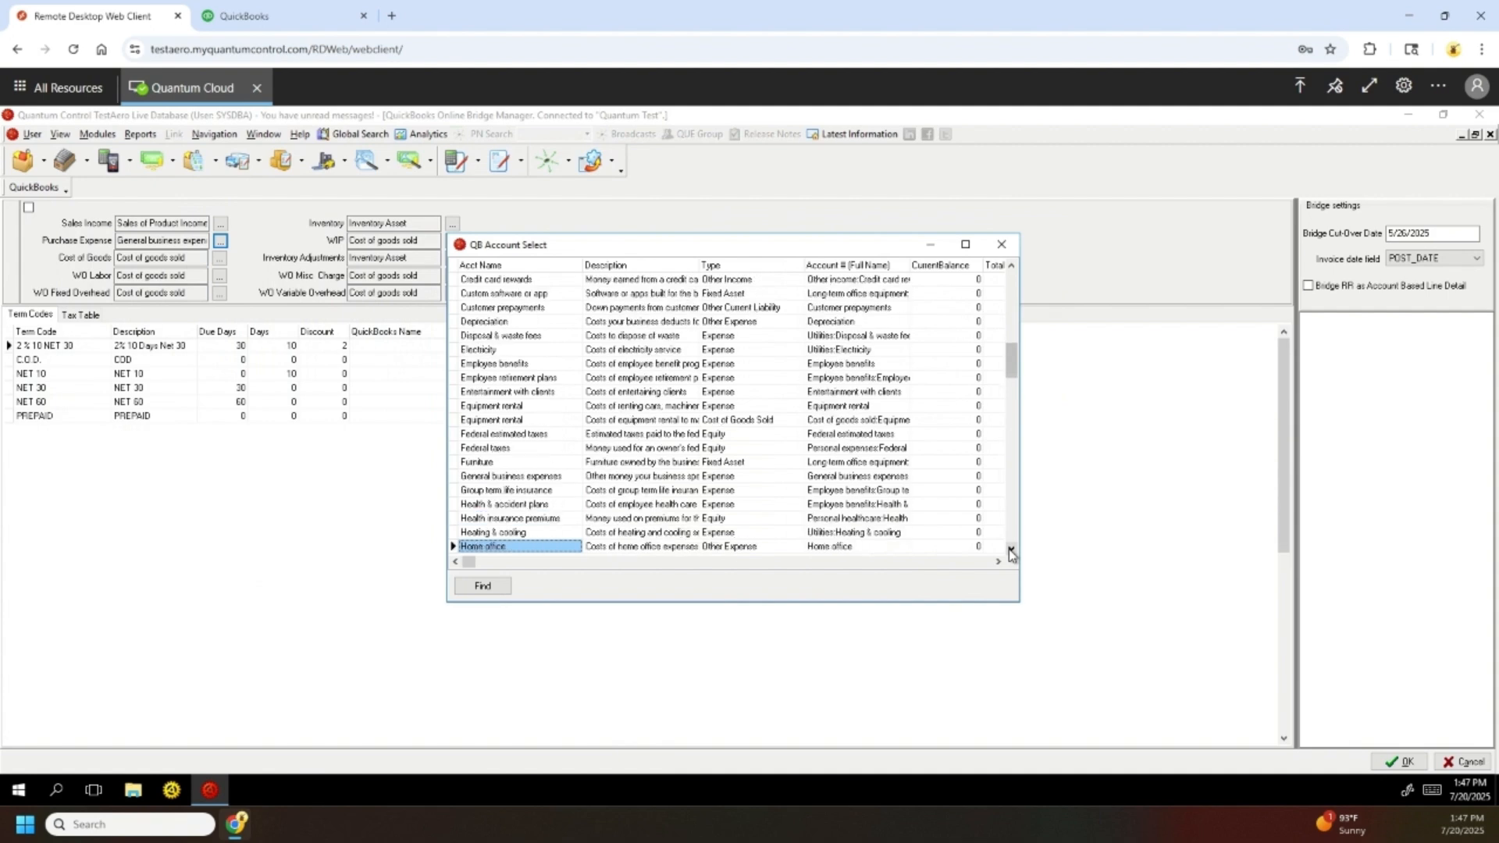
{"action": "left_click", "coordinate": [1012, 550]}
{"action": "left_click", "coordinate": [1013, 550]}
{"action": "left_click", "coordinate": [1013, 550]}
{"action": "left_click", "coordinate": [1013, 550]}
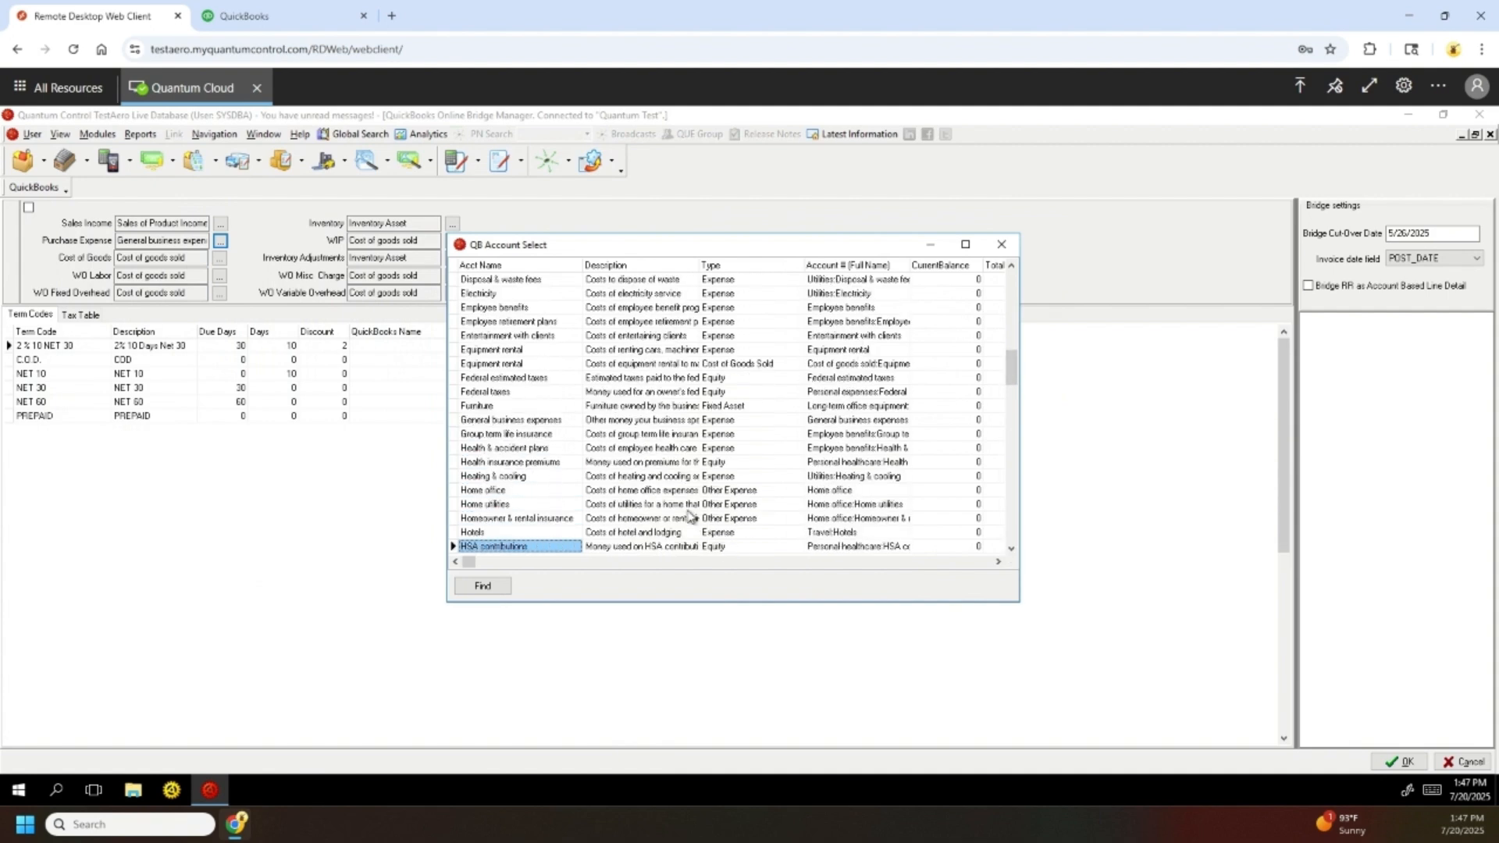
{"action": "left_click", "coordinate": [734, 420]}
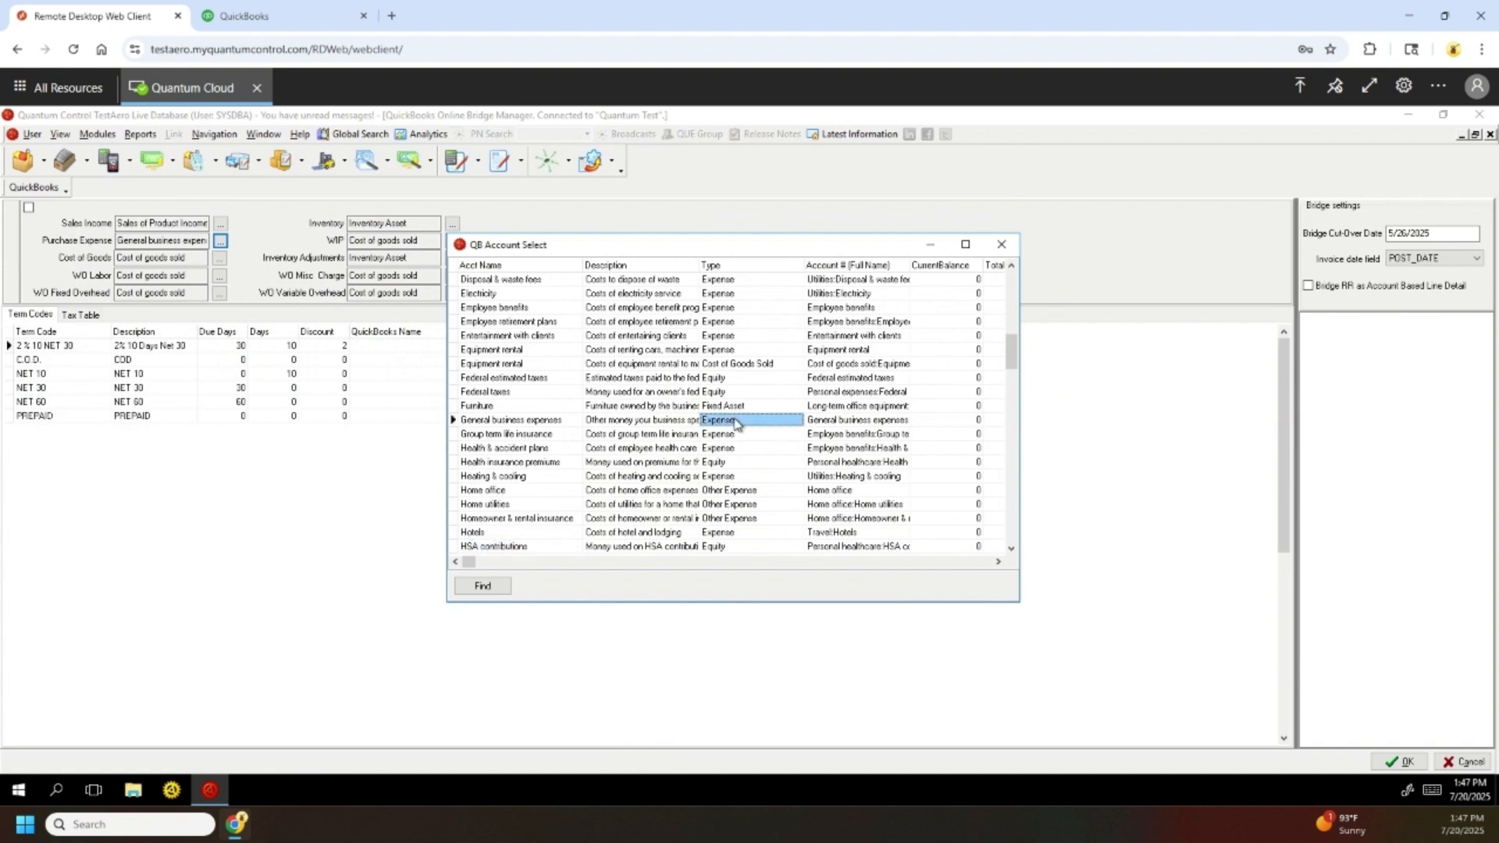
{"action": "double_click", "coordinate": [734, 420]}
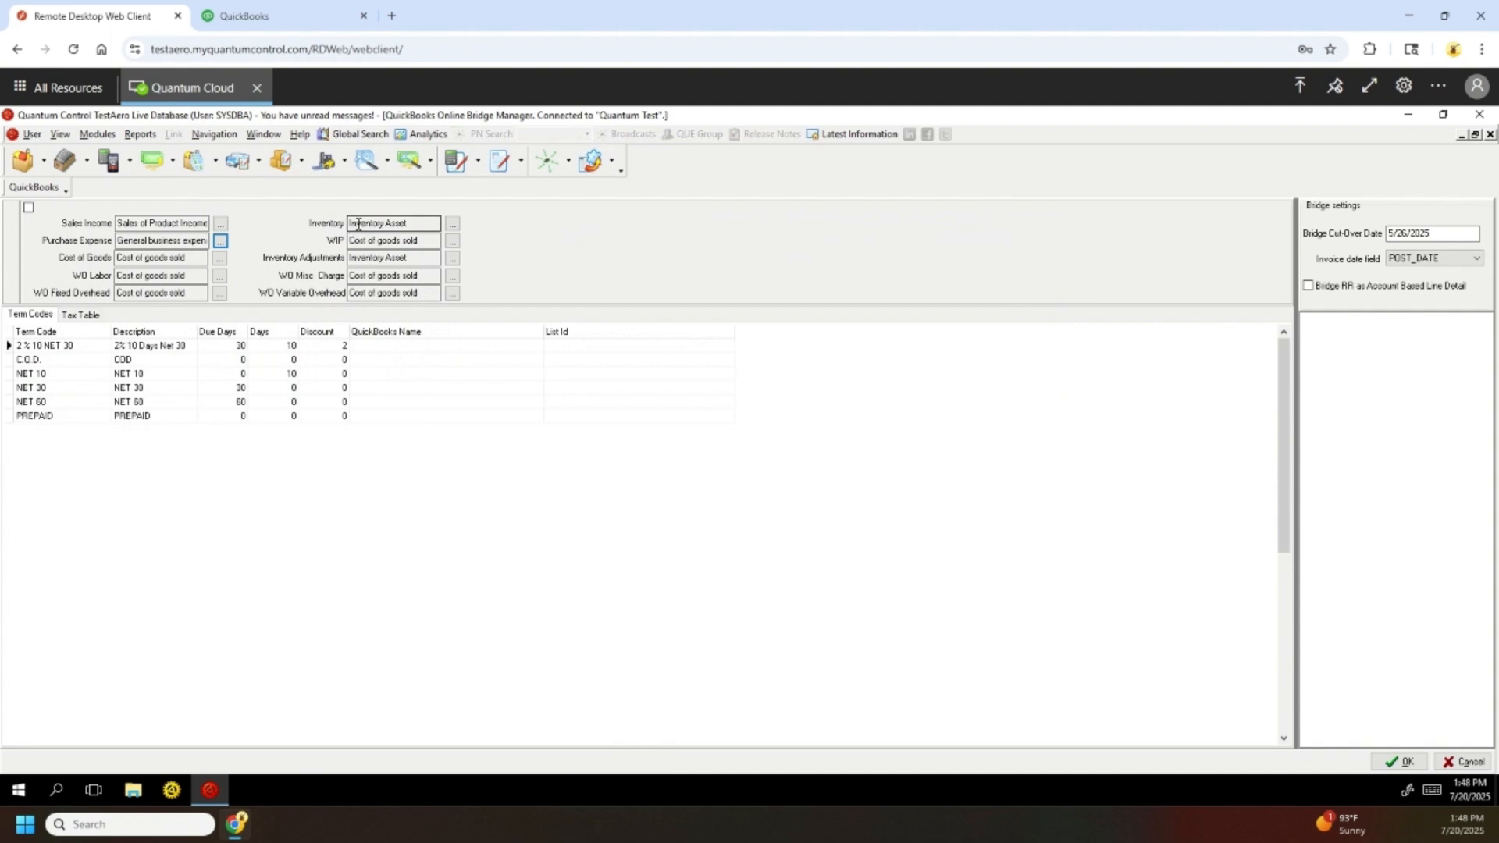
- Map the Inventory account to the QuickBooks account Inventory Asset, of type Other Current Asset
{"action": "left_click", "coordinate": [451, 227]}
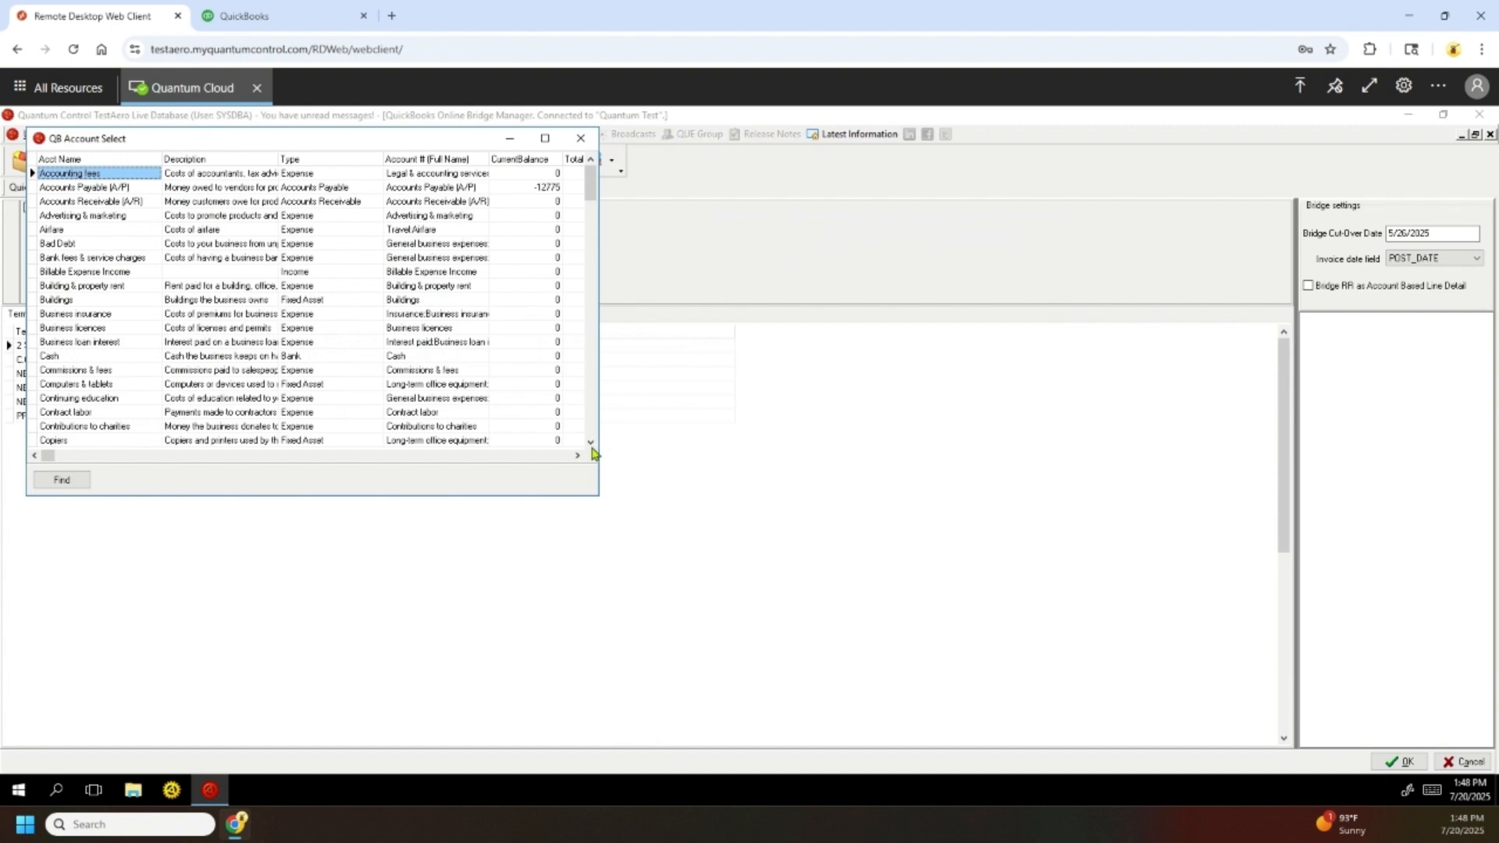
{"action": "left_click", "coordinate": [590, 442]}
{"action": "left_click", "coordinate": [590, 444]}
{"action": "left_click", "coordinate": [590, 444]}
{"action": "left_click", "coordinate": [591, 444]}
{"action": "left_click", "coordinate": [592, 444]}
{"action": "left_click", "coordinate": [591, 444]}
{"action": "left_click", "coordinate": [591, 444]}
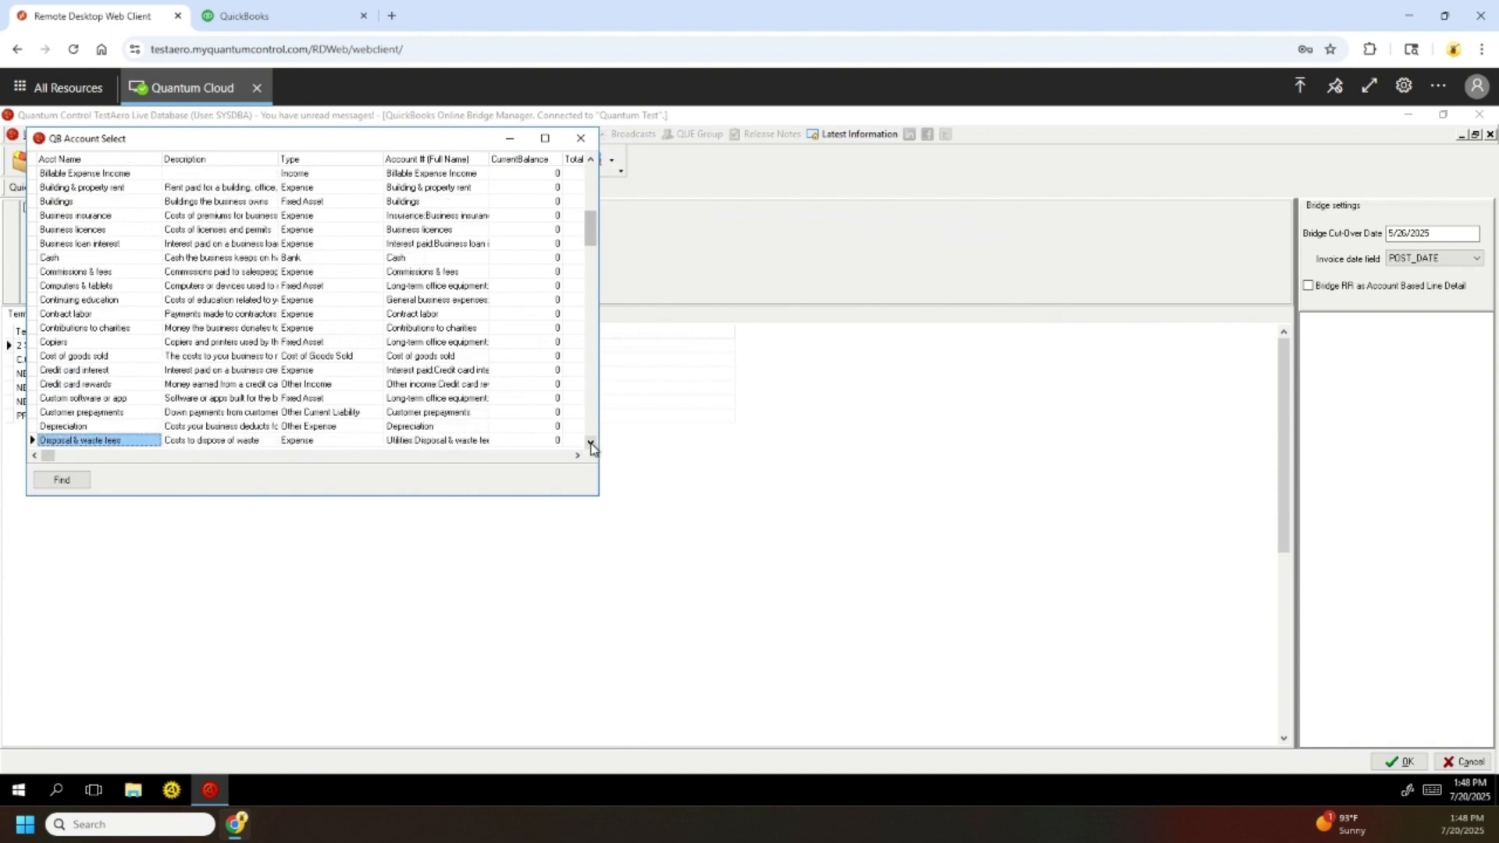
{"action": "left_click", "coordinate": [591, 444]}
{"action": "left_click", "coordinate": [591, 445]}
{"action": "left_click", "coordinate": [591, 444]}
{"action": "left_click", "coordinate": [591, 444]}
{"action": "left_click", "coordinate": [591, 445]}
{"action": "left_click", "coordinate": [592, 445]}
{"action": "left_click", "coordinate": [591, 445]}
{"action": "left_click", "coordinate": [591, 445]}
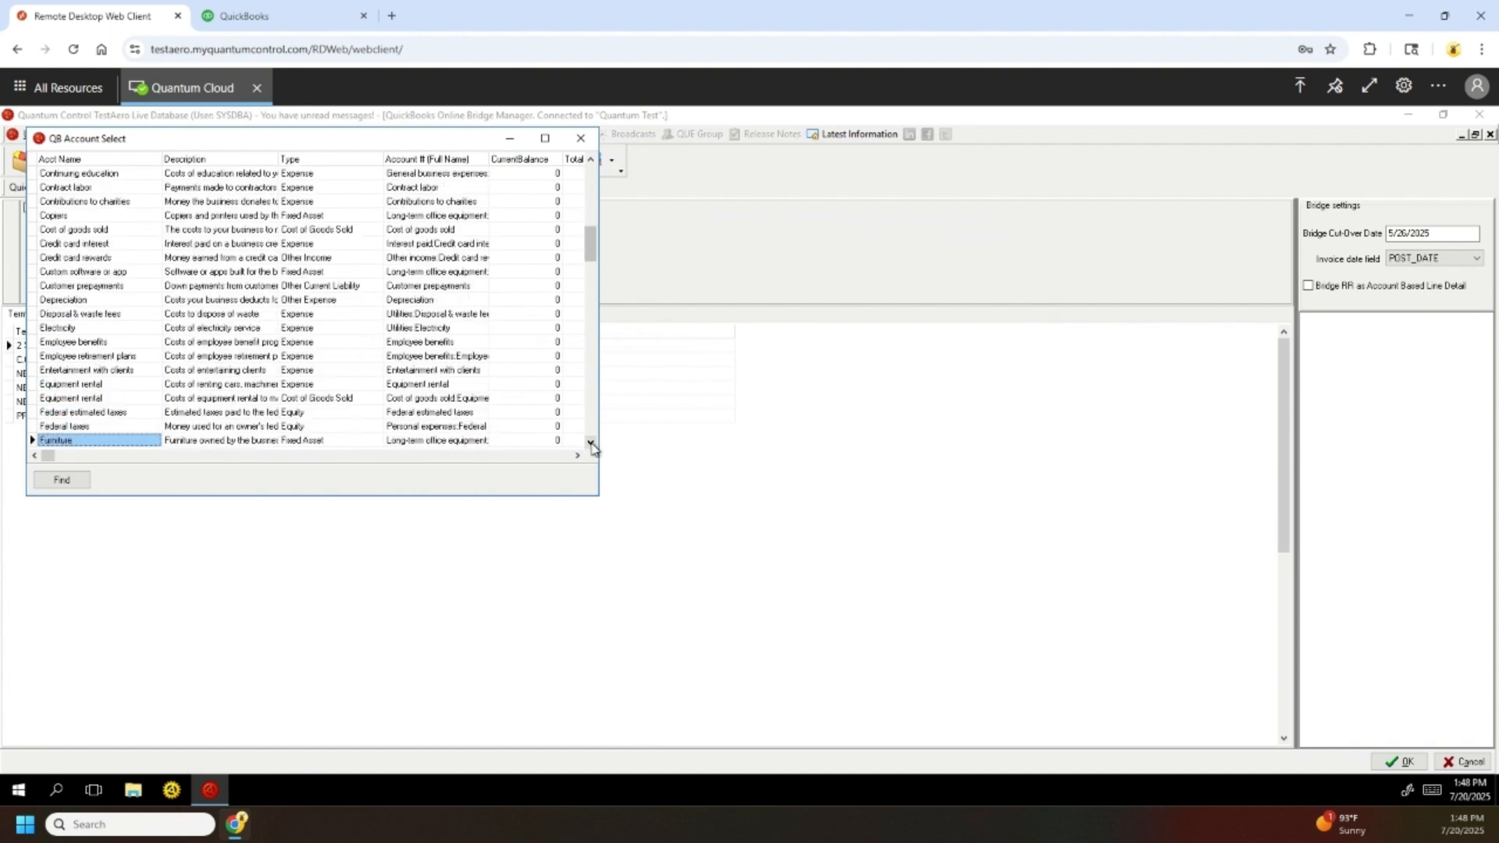
{"action": "left_click", "coordinate": [591, 445]}
{"action": "left_click", "coordinate": [591, 445]}
{"action": "left_click", "coordinate": [592, 445]}
{"action": "left_click", "coordinate": [592, 445]}
{"action": "left_click", "coordinate": [591, 445]}
{"action": "left_click", "coordinate": [591, 445]}
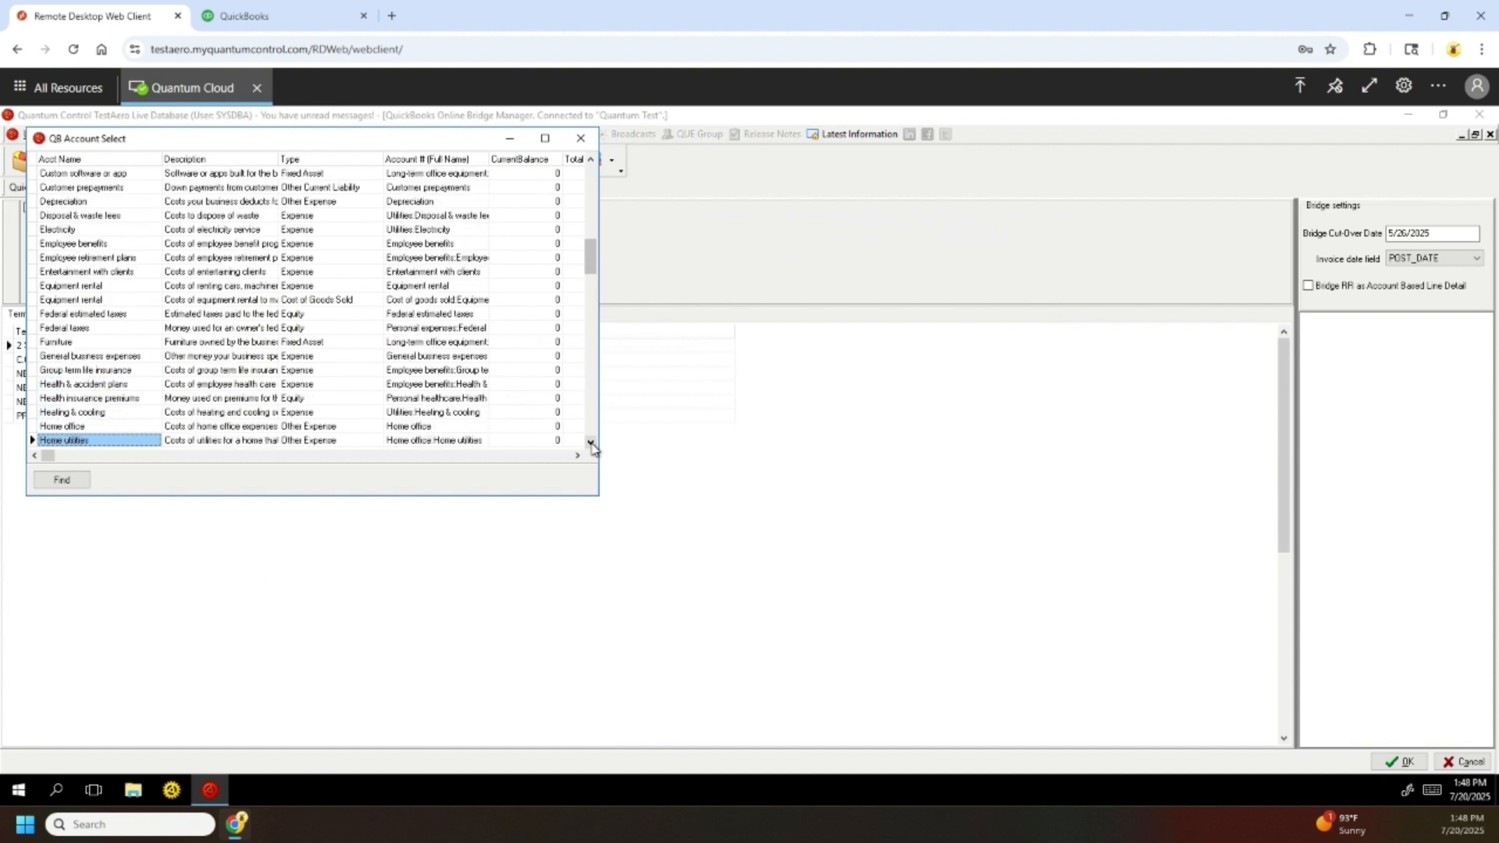
{"action": "left_click", "coordinate": [591, 445]}
{"action": "left_click", "coordinate": [591, 445]}
{"action": "left_click", "coordinate": [591, 445]}
{"action": "left_click", "coordinate": [592, 445]}
{"action": "left_click", "coordinate": [591, 445]}
{"action": "left_click", "coordinate": [591, 445]}
{"action": "left_click", "coordinate": [591, 445]}
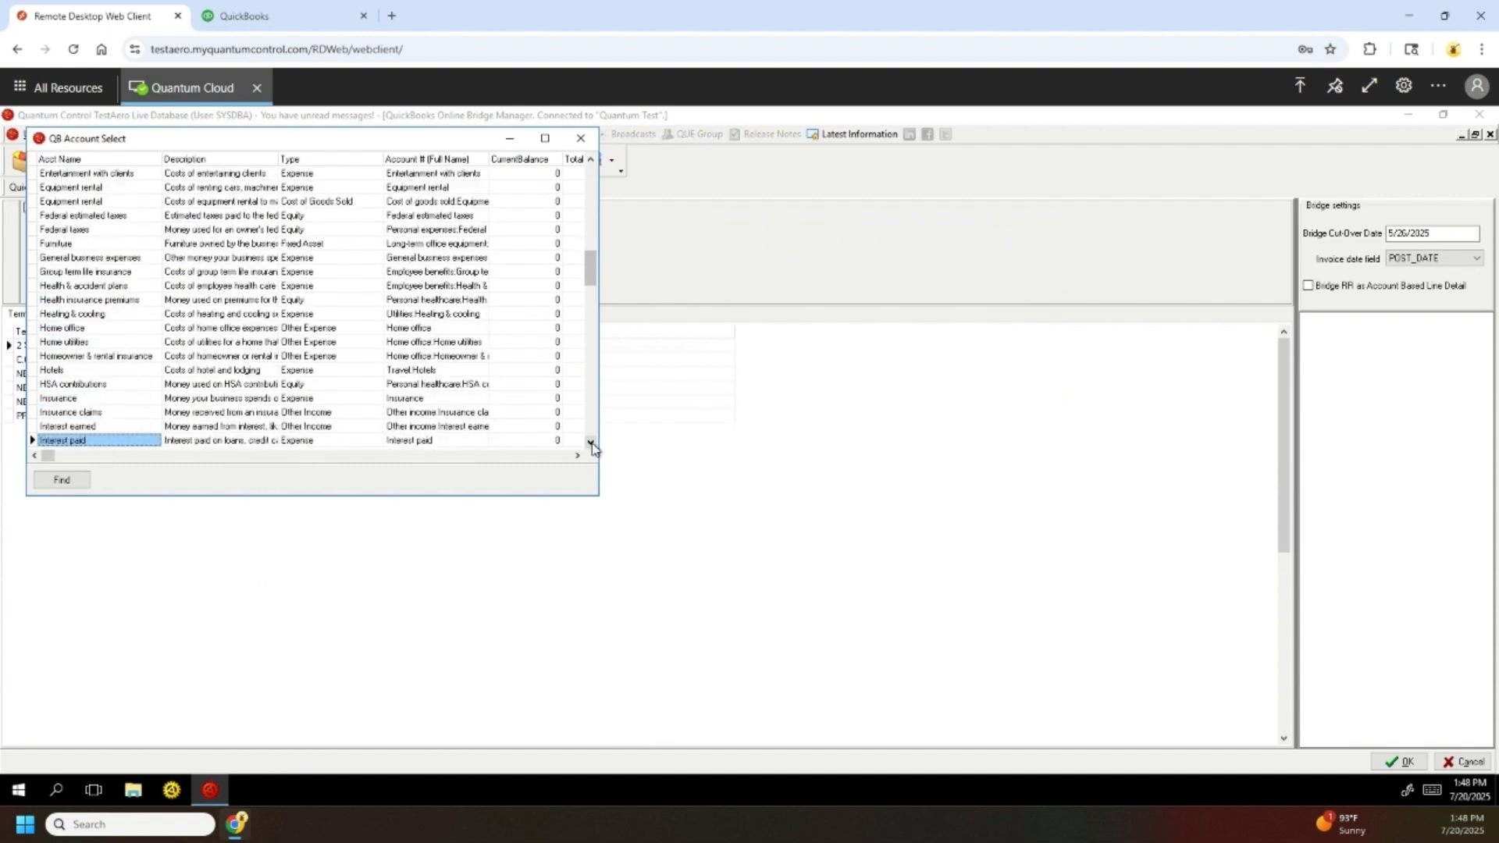
{"action": "left_click", "coordinate": [592, 445]}
{"action": "left_click", "coordinate": [591, 445]}
{"action": "left_click", "coordinate": [591, 445]}
{"action": "left_click", "coordinate": [591, 445]}
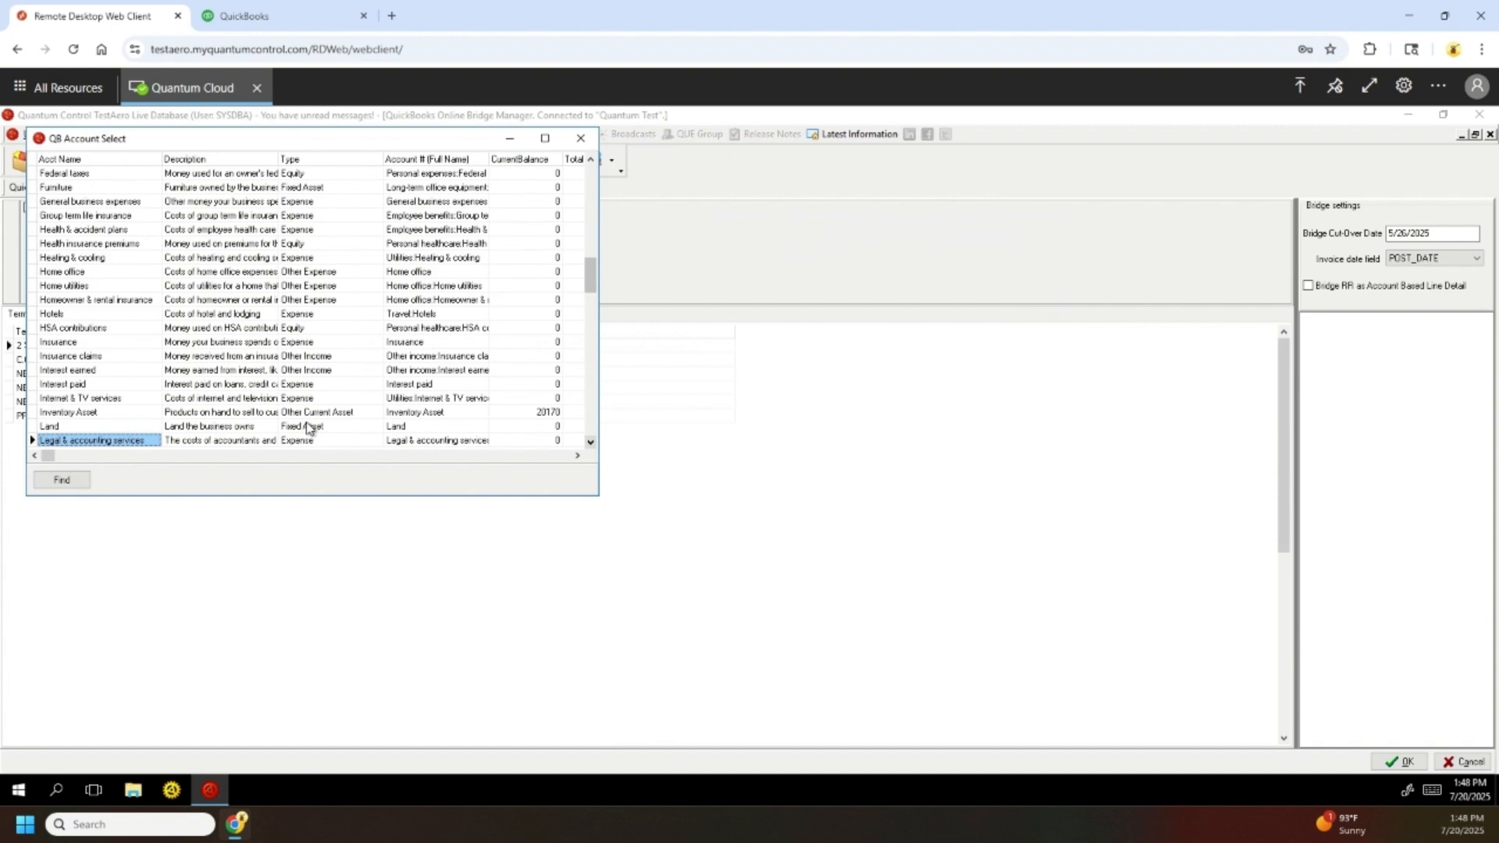
{"action": "left_click", "coordinate": [106, 414]}
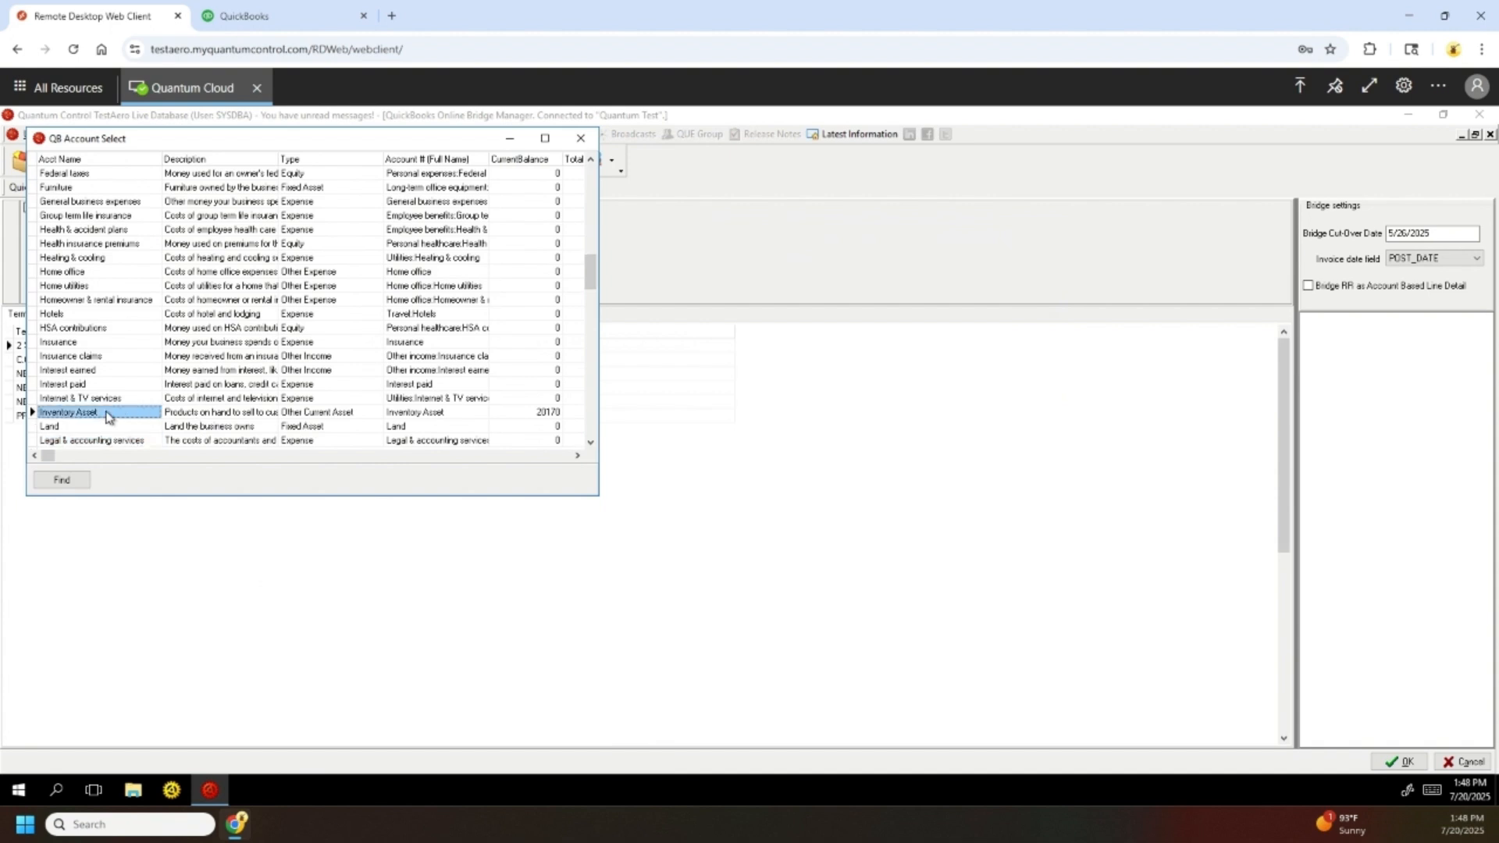
{"action": "left_click_drag", "start_coordinate": [374, 142], "coordinate": [877, 167]}
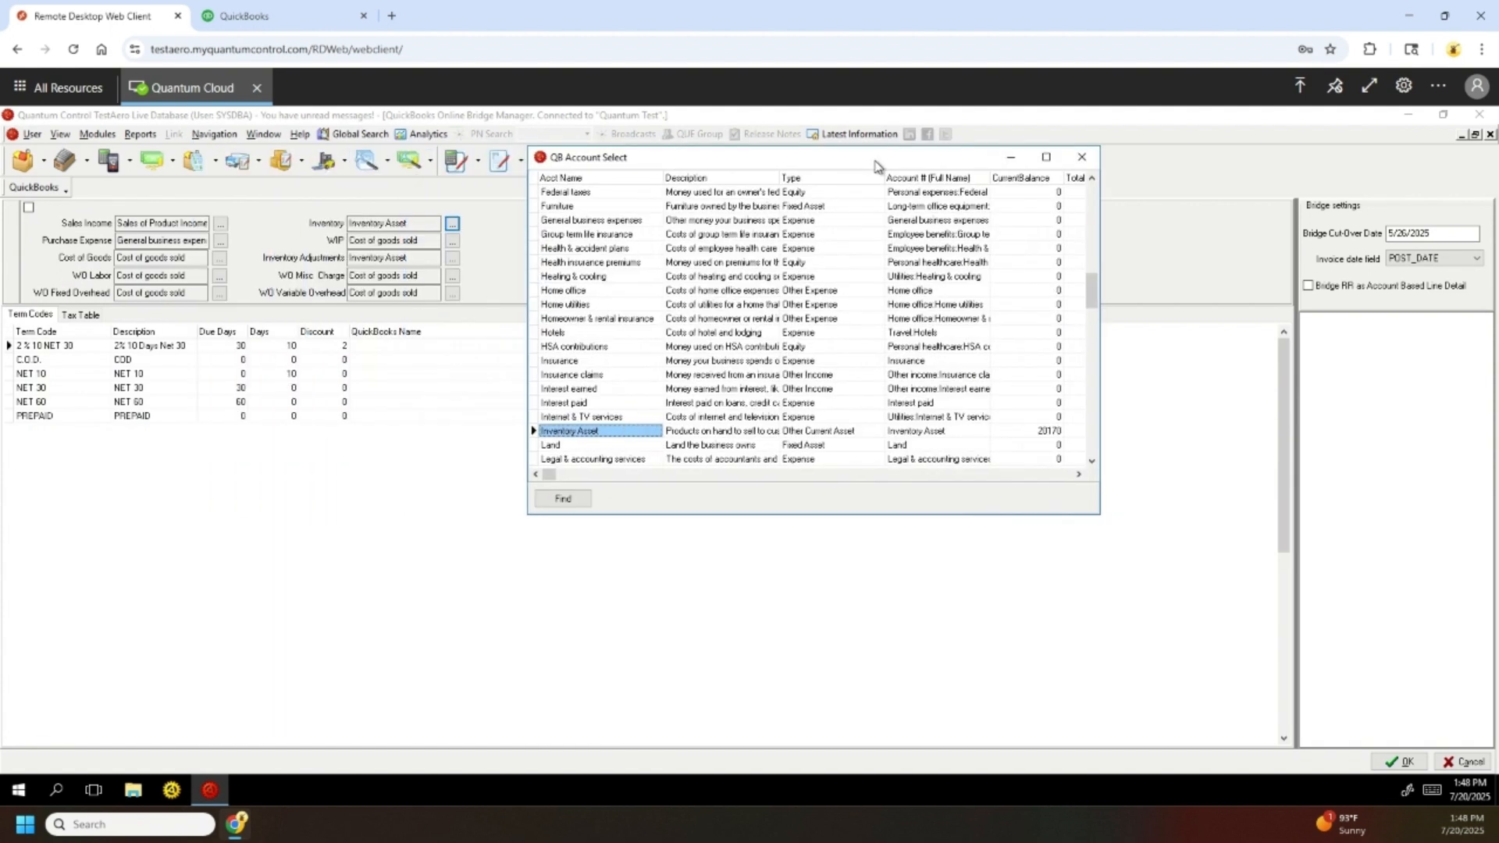
{"action": "left_click", "coordinate": [815, 431]}
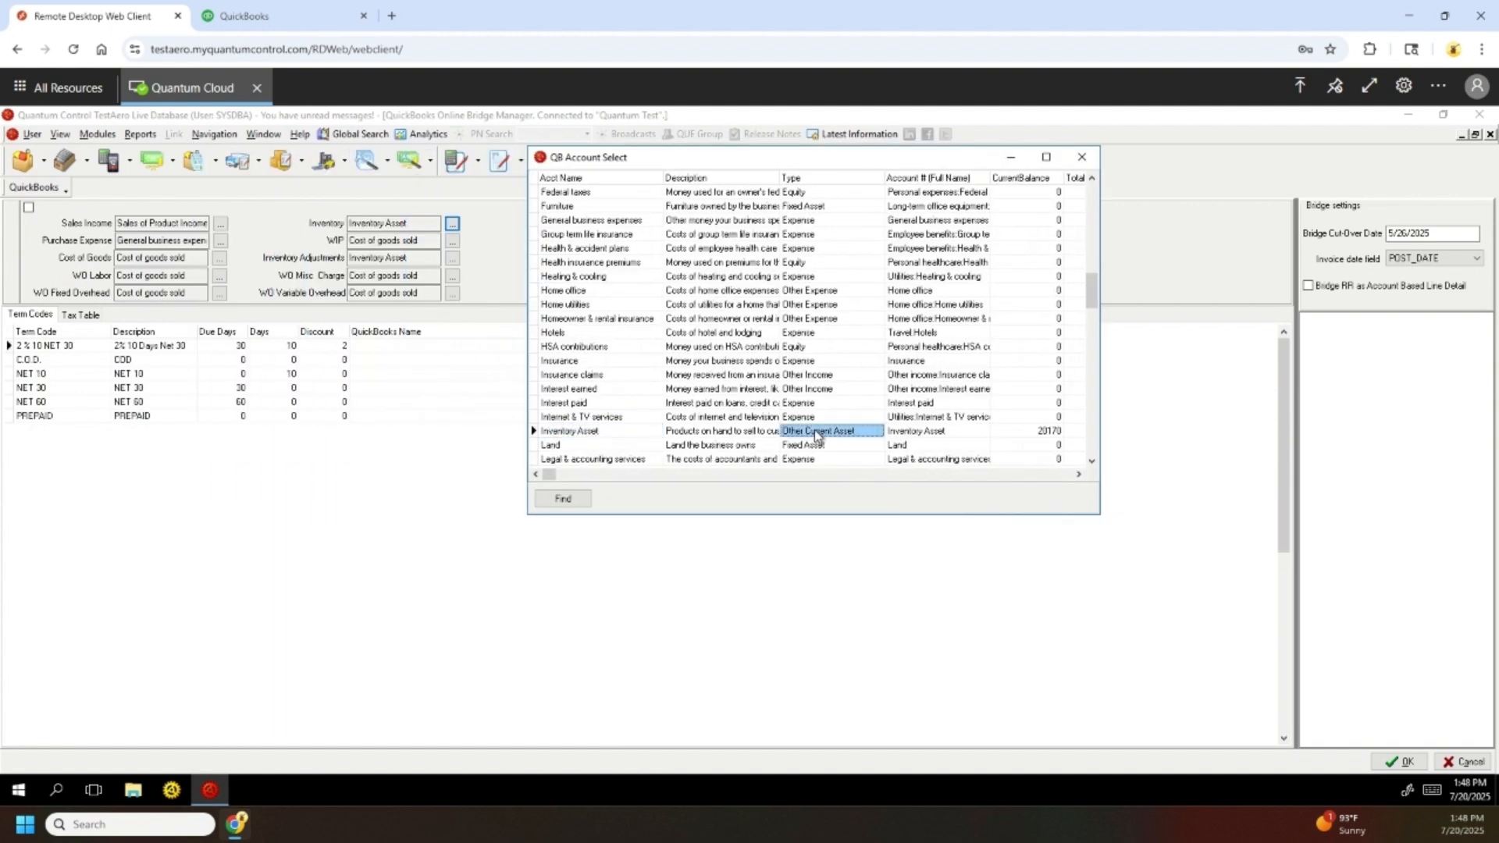
{"action": "double_click", "coordinate": [814, 431]}
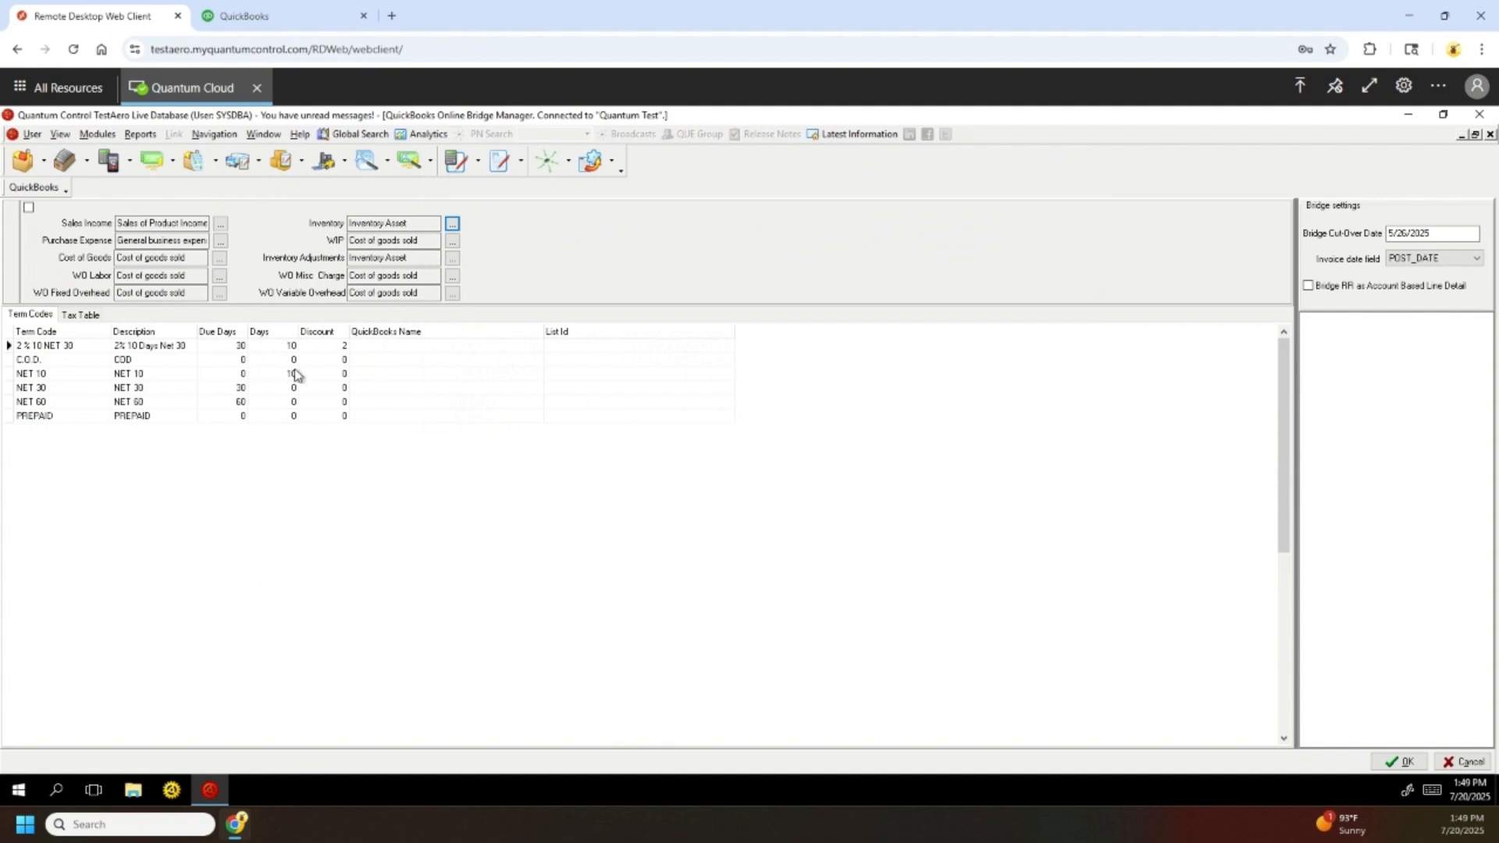
- Map the NET 30 term code to the QuickBooks term Net 30
{"action": "left_click", "coordinate": [424, 389]}
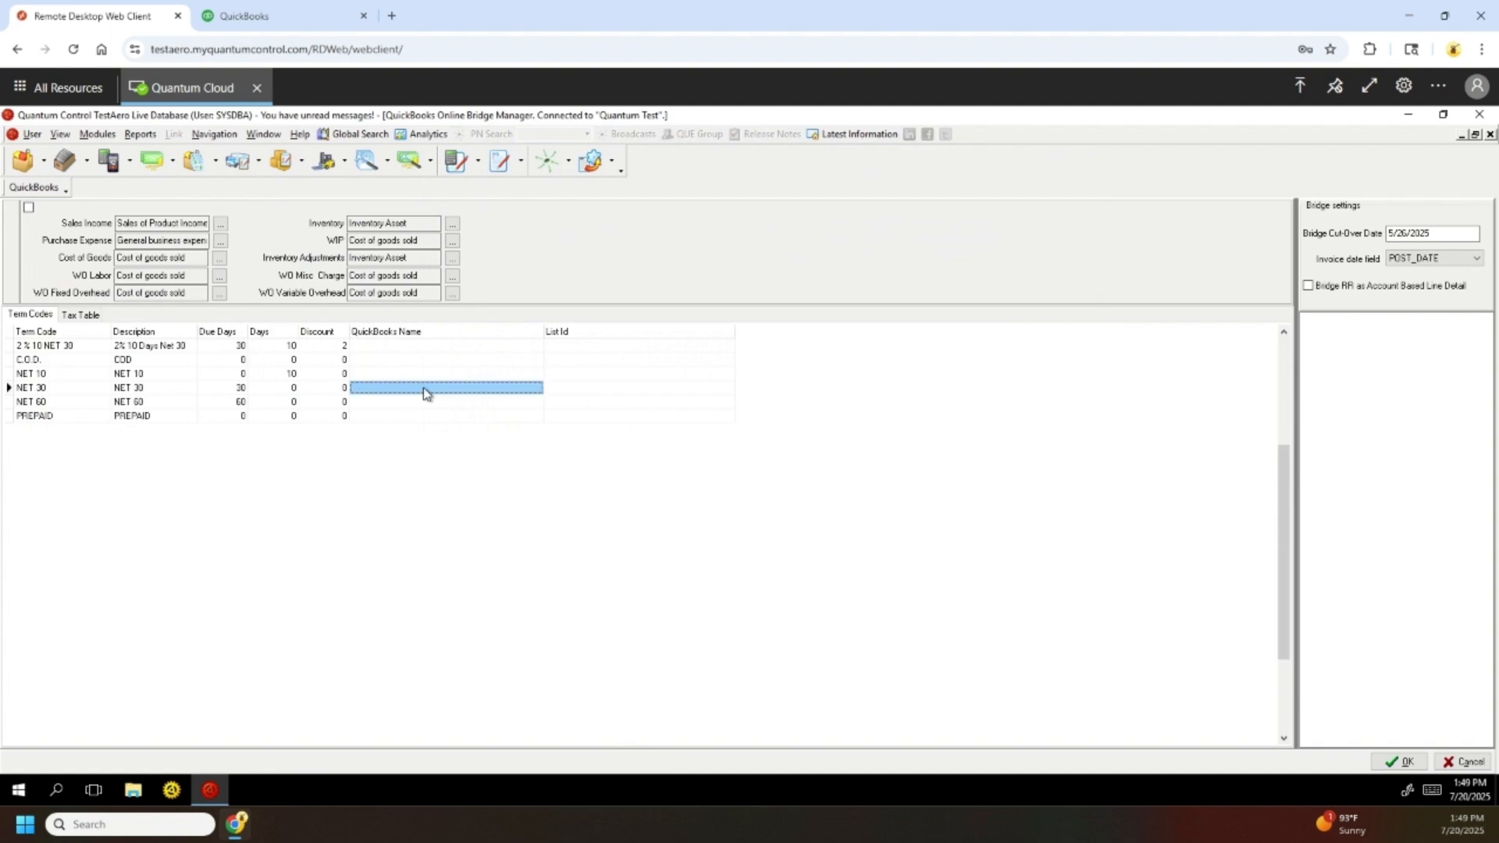
{"action": "left_click", "coordinate": [476, 391]}
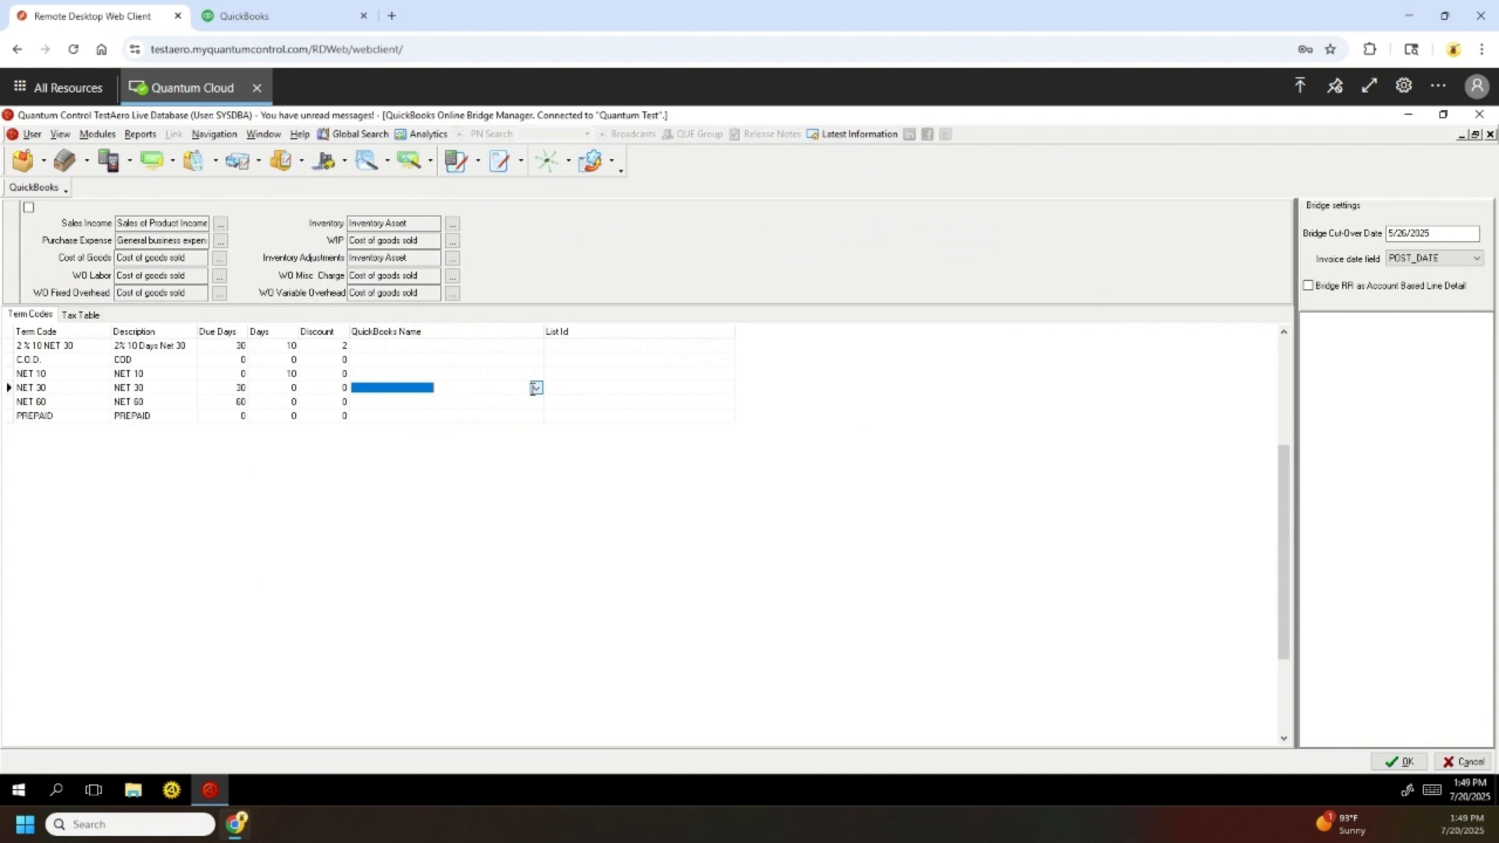
{"action": "left_click", "coordinate": [535, 388]}
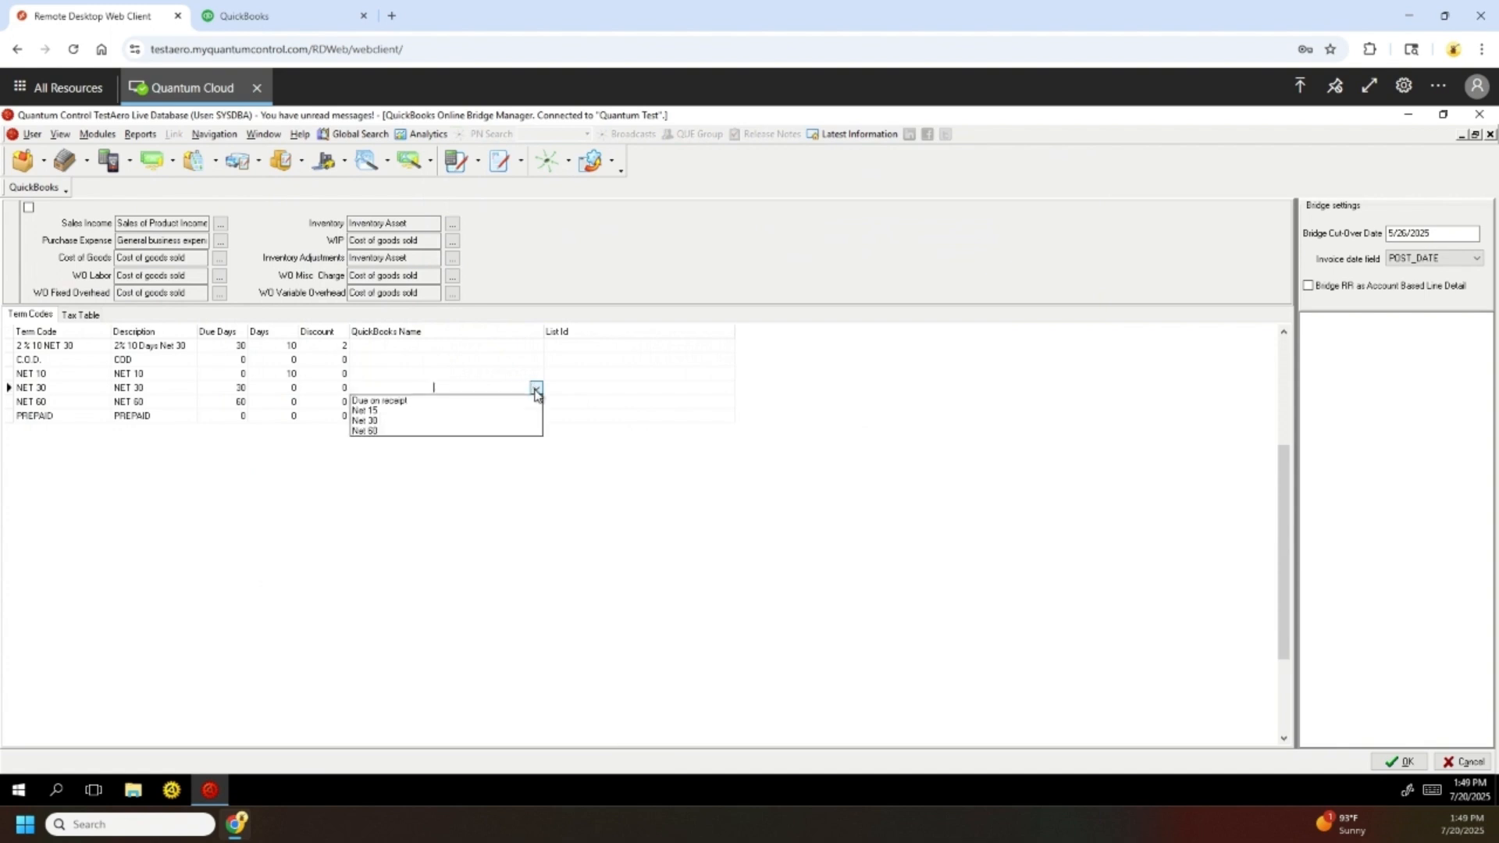
{"action": "left_click", "coordinate": [370, 421]}
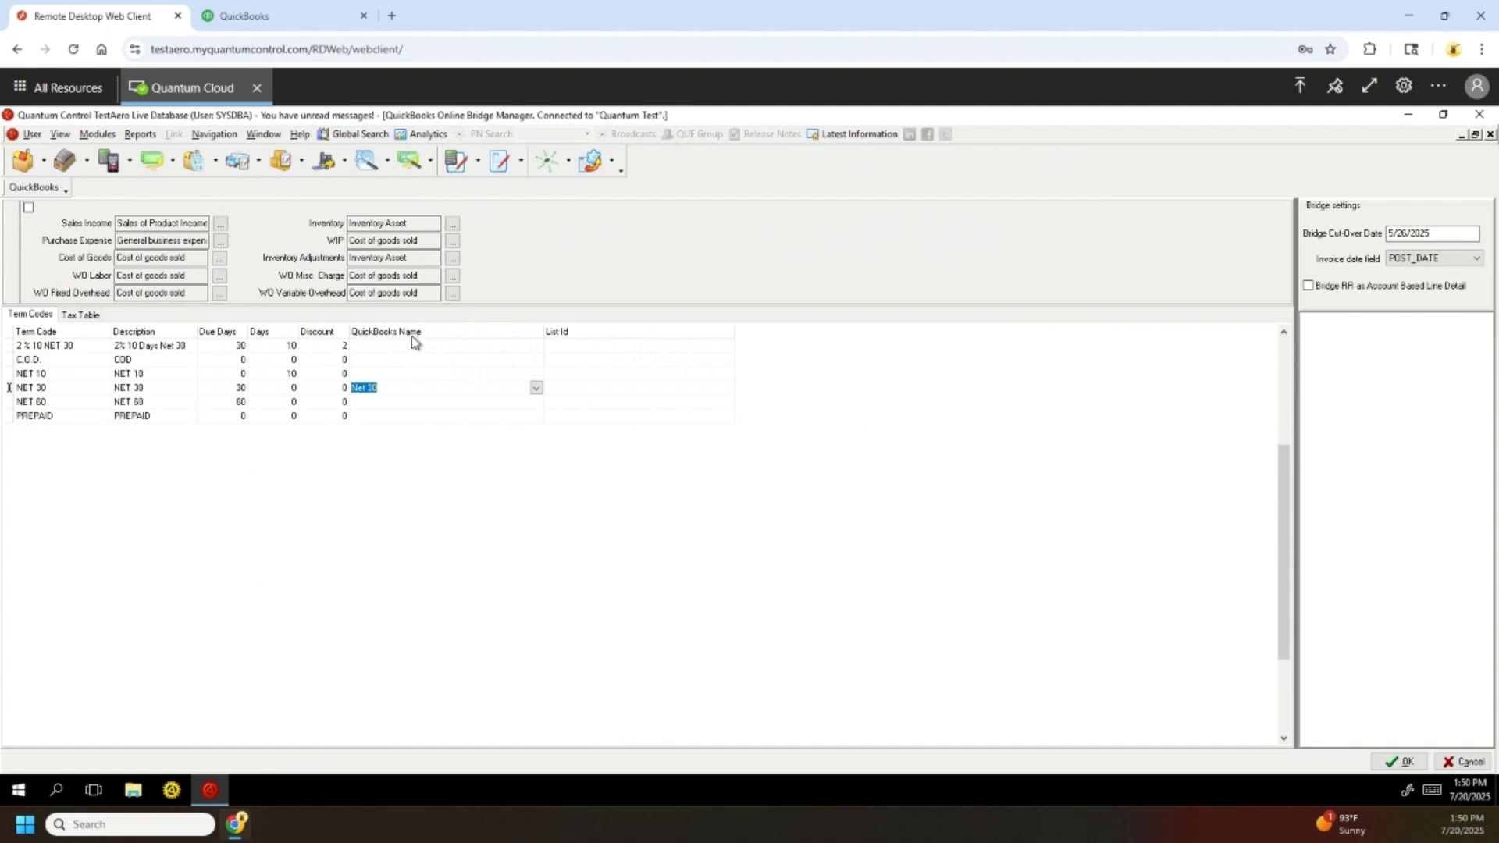
- Map the NET 60 term code to the QuickBooks term Net 60 and save the bridge settings
{"action": "left_click", "coordinate": [422, 405]}
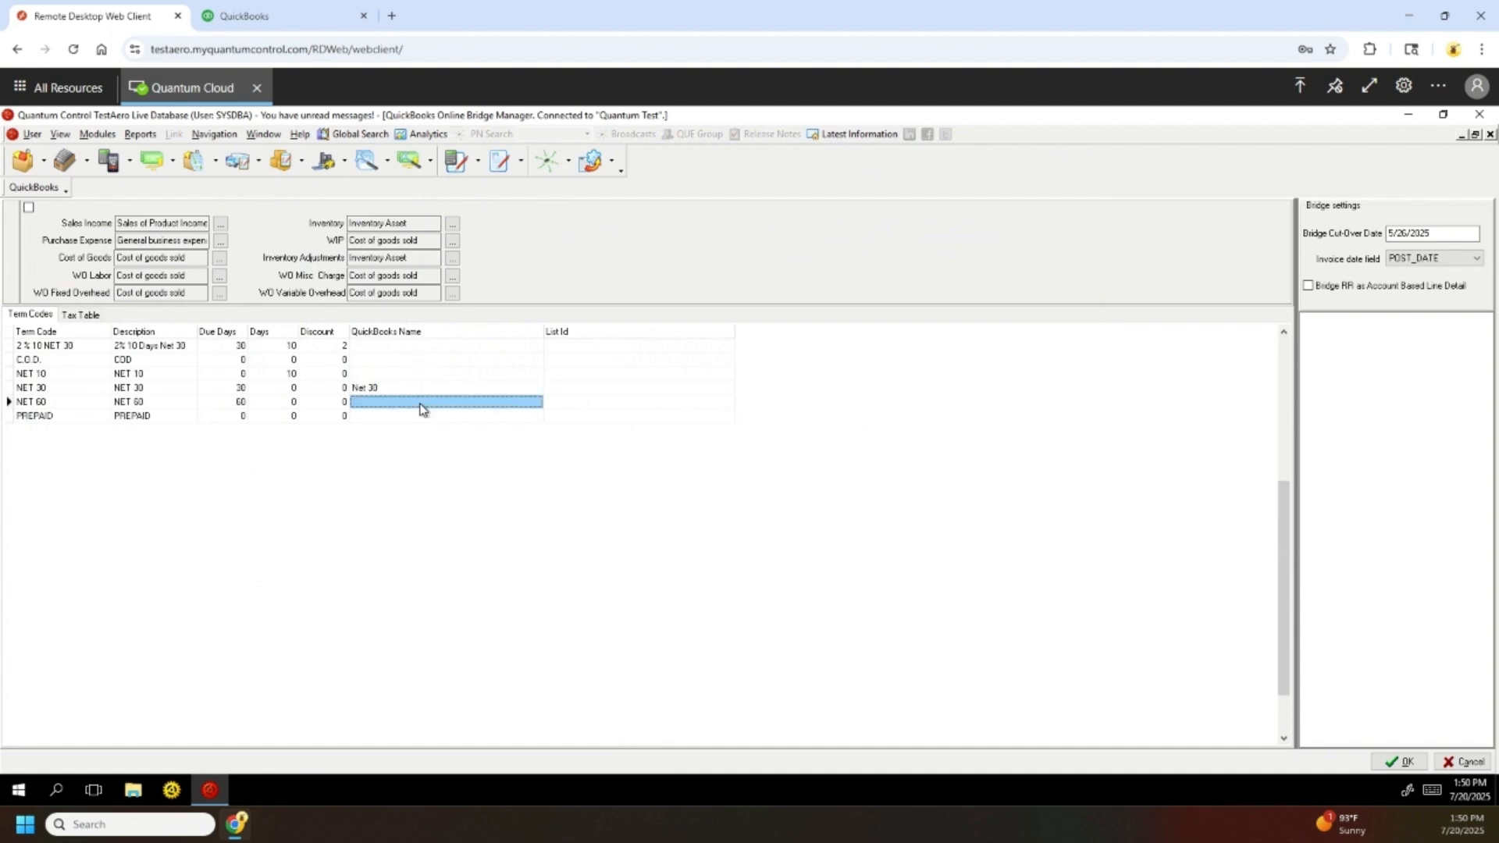
{"action": "left_click", "coordinate": [495, 409]}
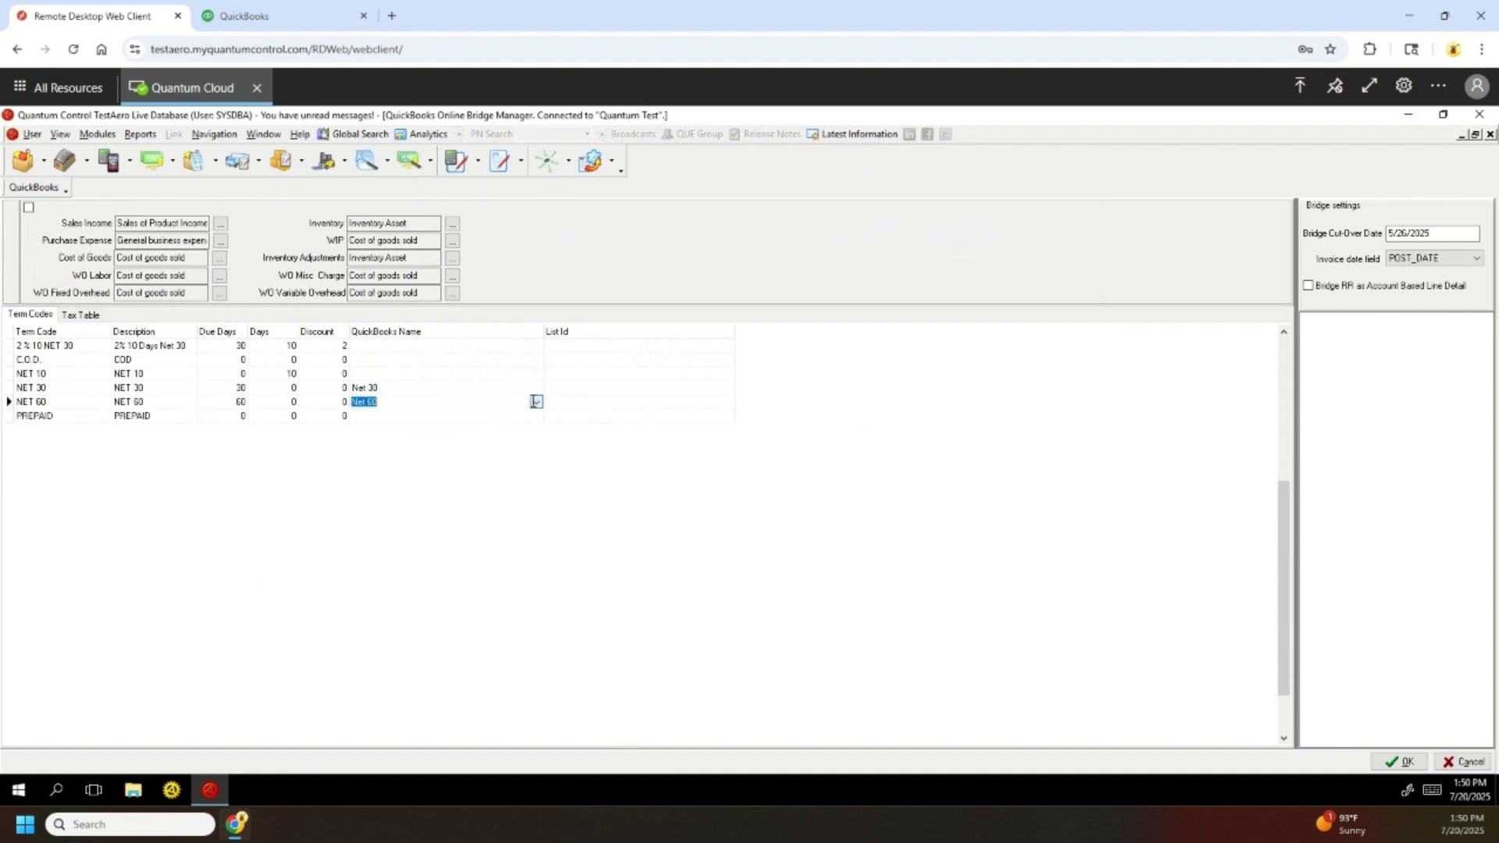
{"action": "left_click", "coordinate": [535, 401]}
{"action": "left_click", "coordinate": [471, 449]}
{"action": "left_click", "coordinate": [1404, 761]}
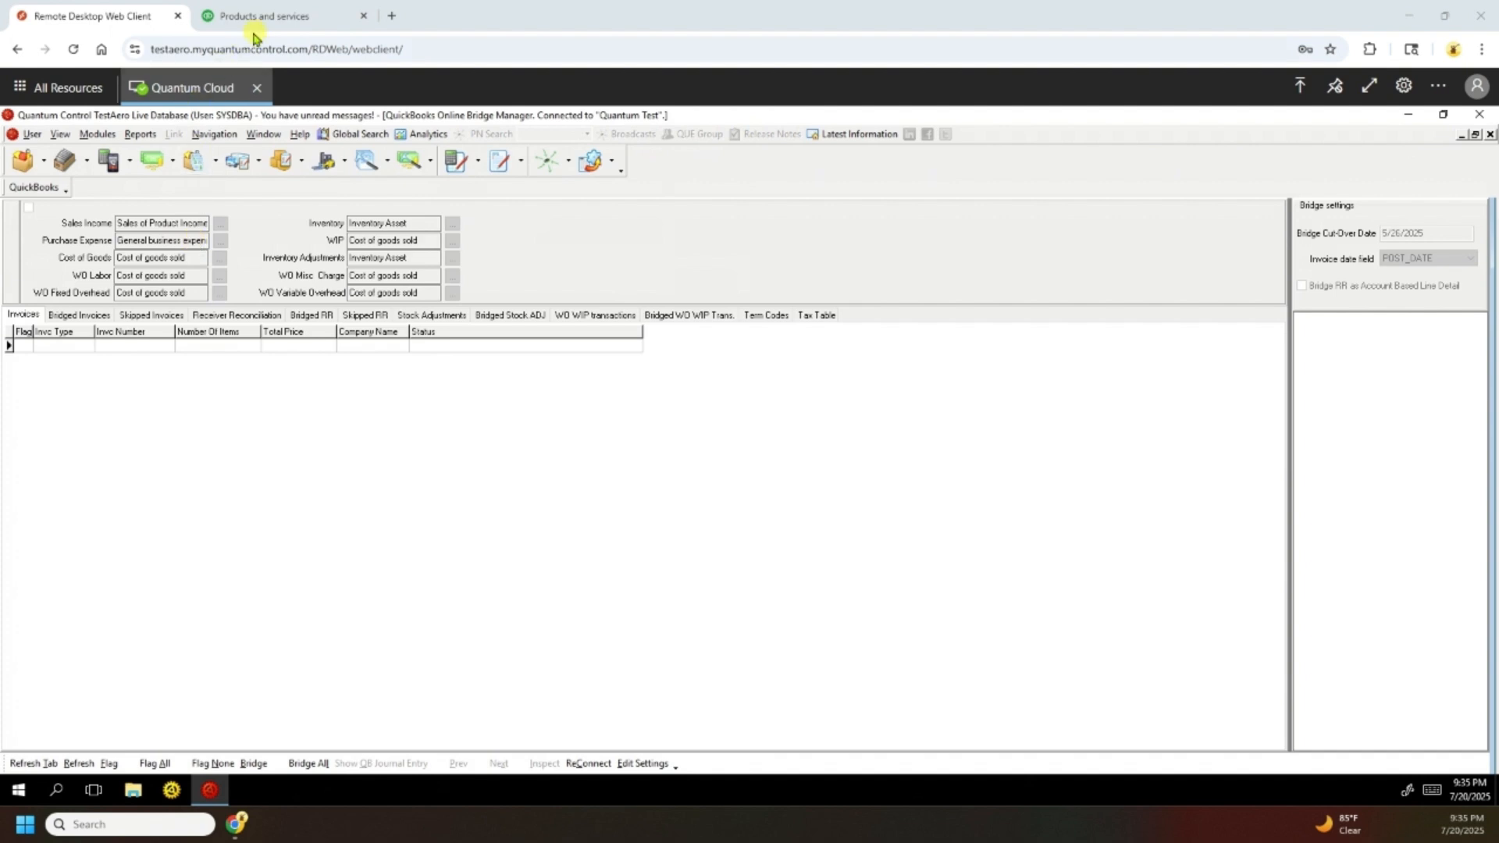
- In QuickBooks Online, set the Hours service's income account to Cost of goods sold, save it and return to Quantum Control
{"action": "mouse_move", "coordinate": [266, 20]}
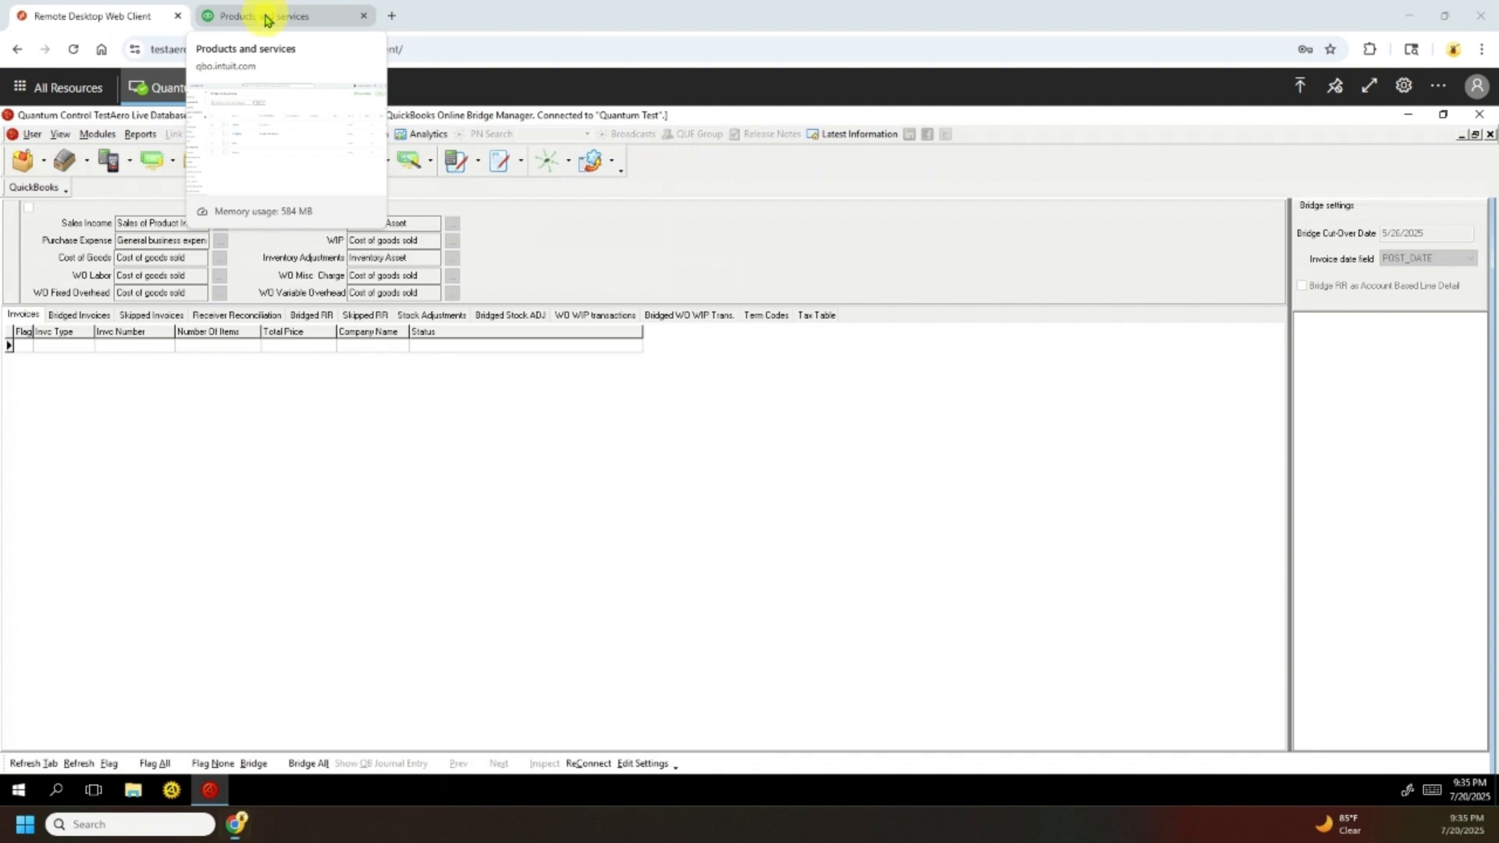
{"action": "left_click", "coordinate": [266, 17]}
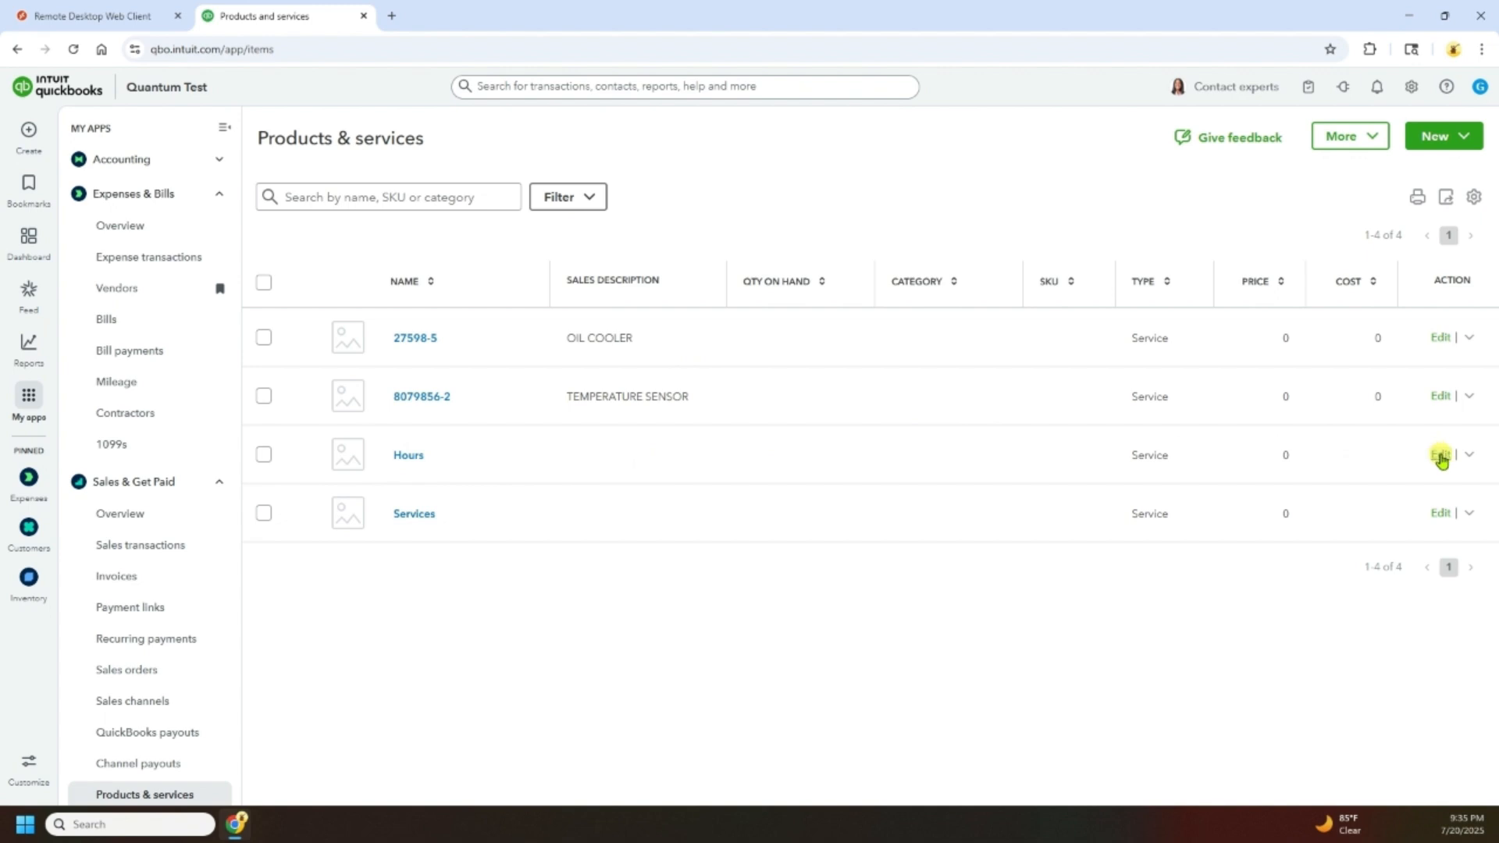
{"action": "left_click", "coordinate": [1439, 455]}
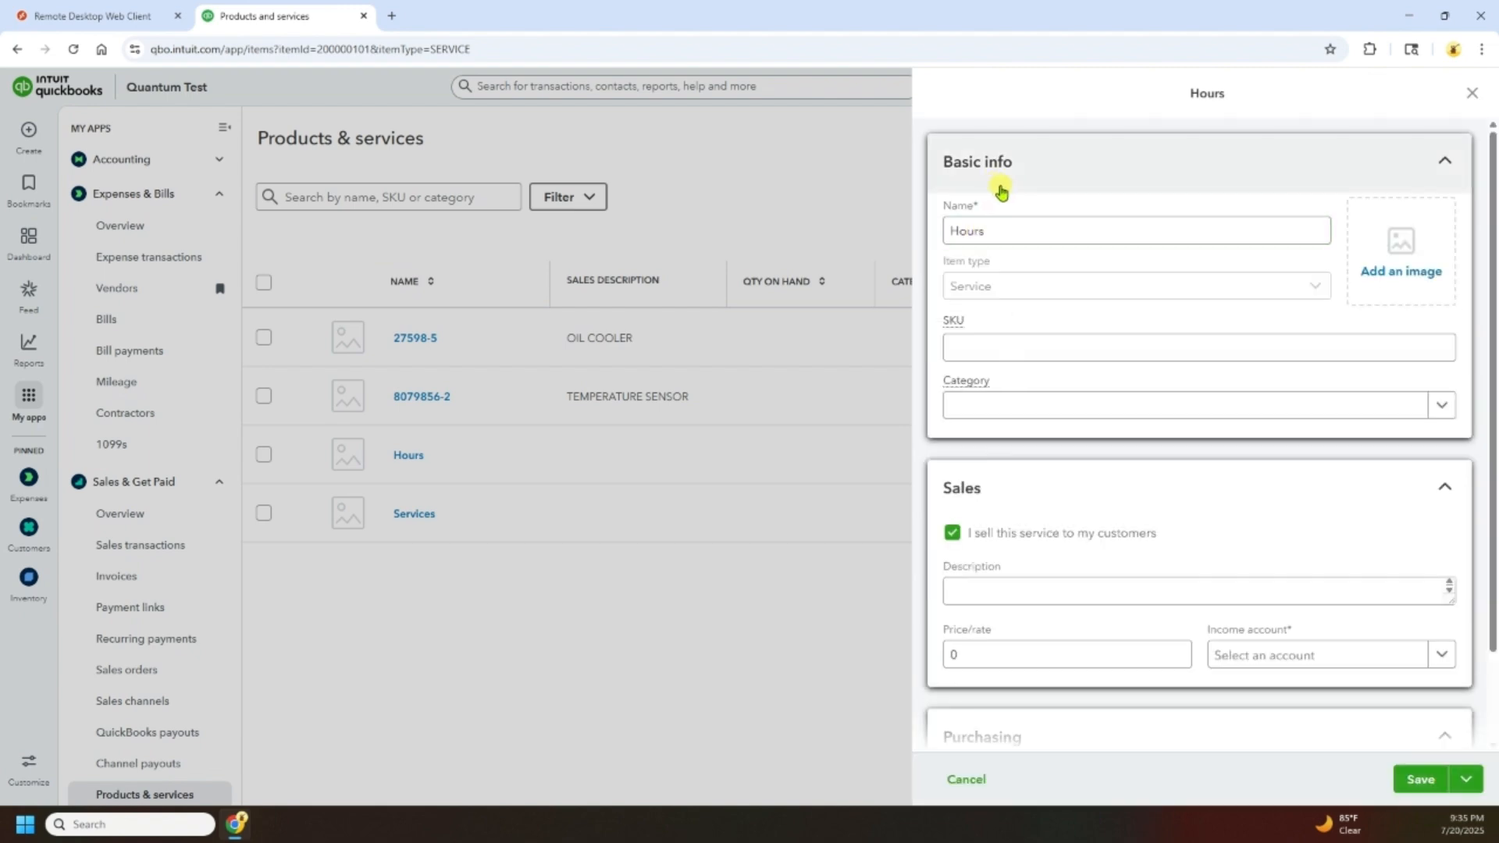
{"action": "scroll", "coordinate": [1128, 559], "scroll_direction": "down", "scroll_amount": 1}
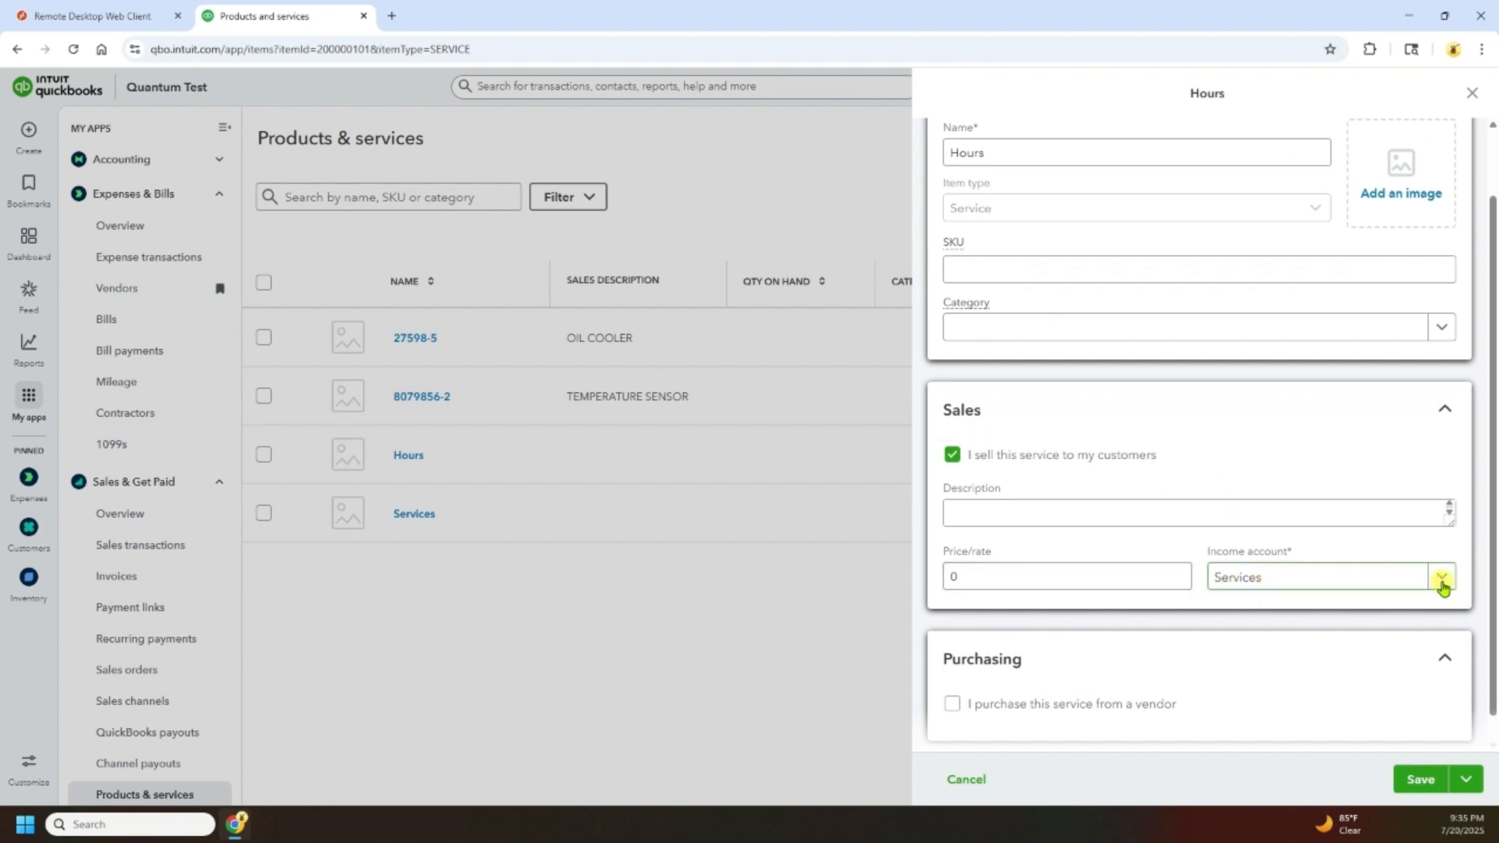
{"action": "left_click", "coordinate": [1442, 583]}
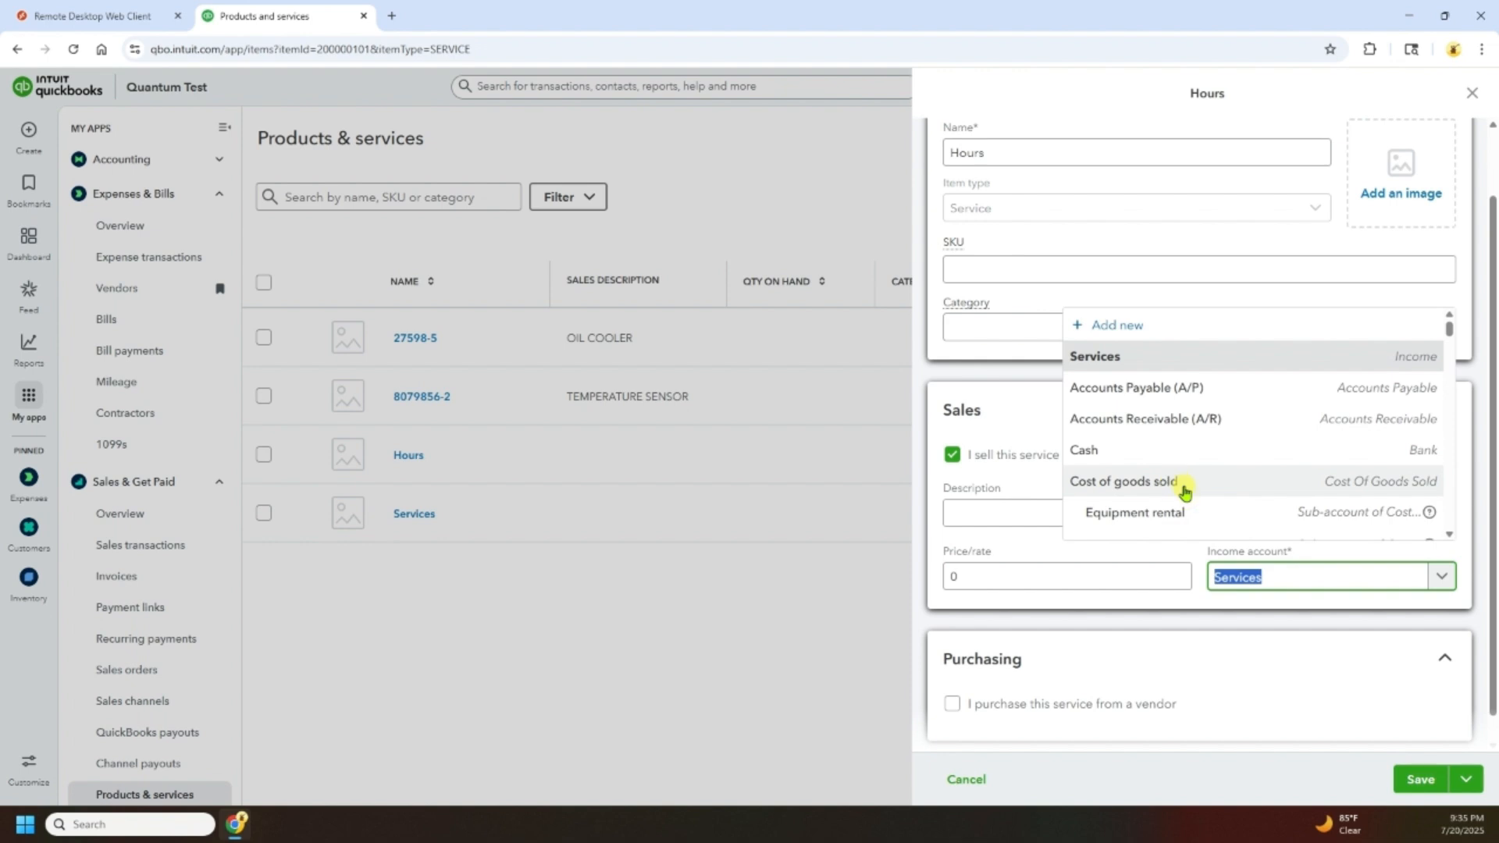
{"action": "left_click", "coordinate": [1183, 492]}
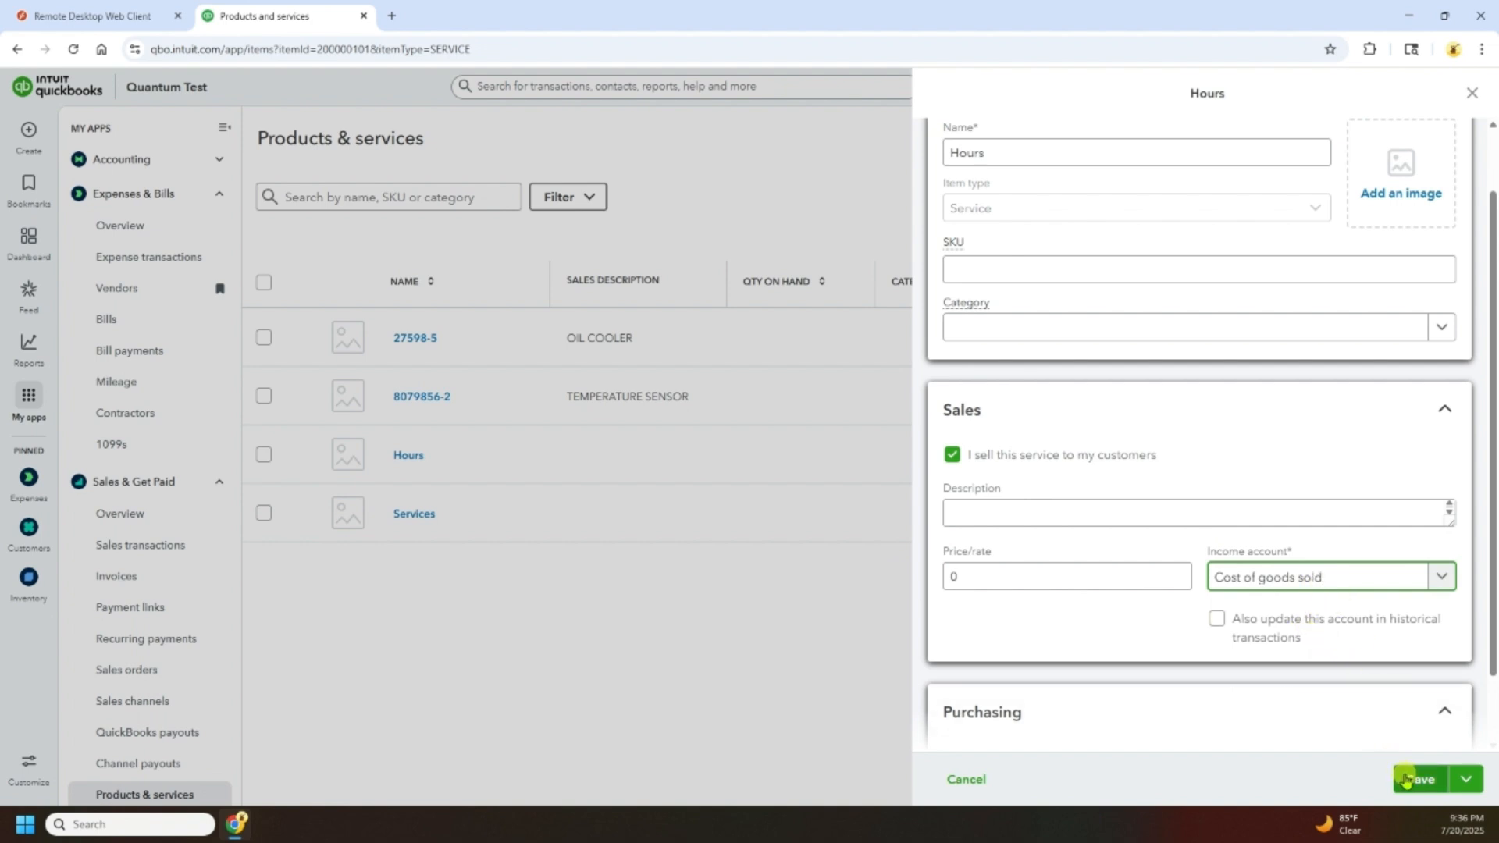
{"action": "left_click", "coordinate": [1406, 781]}
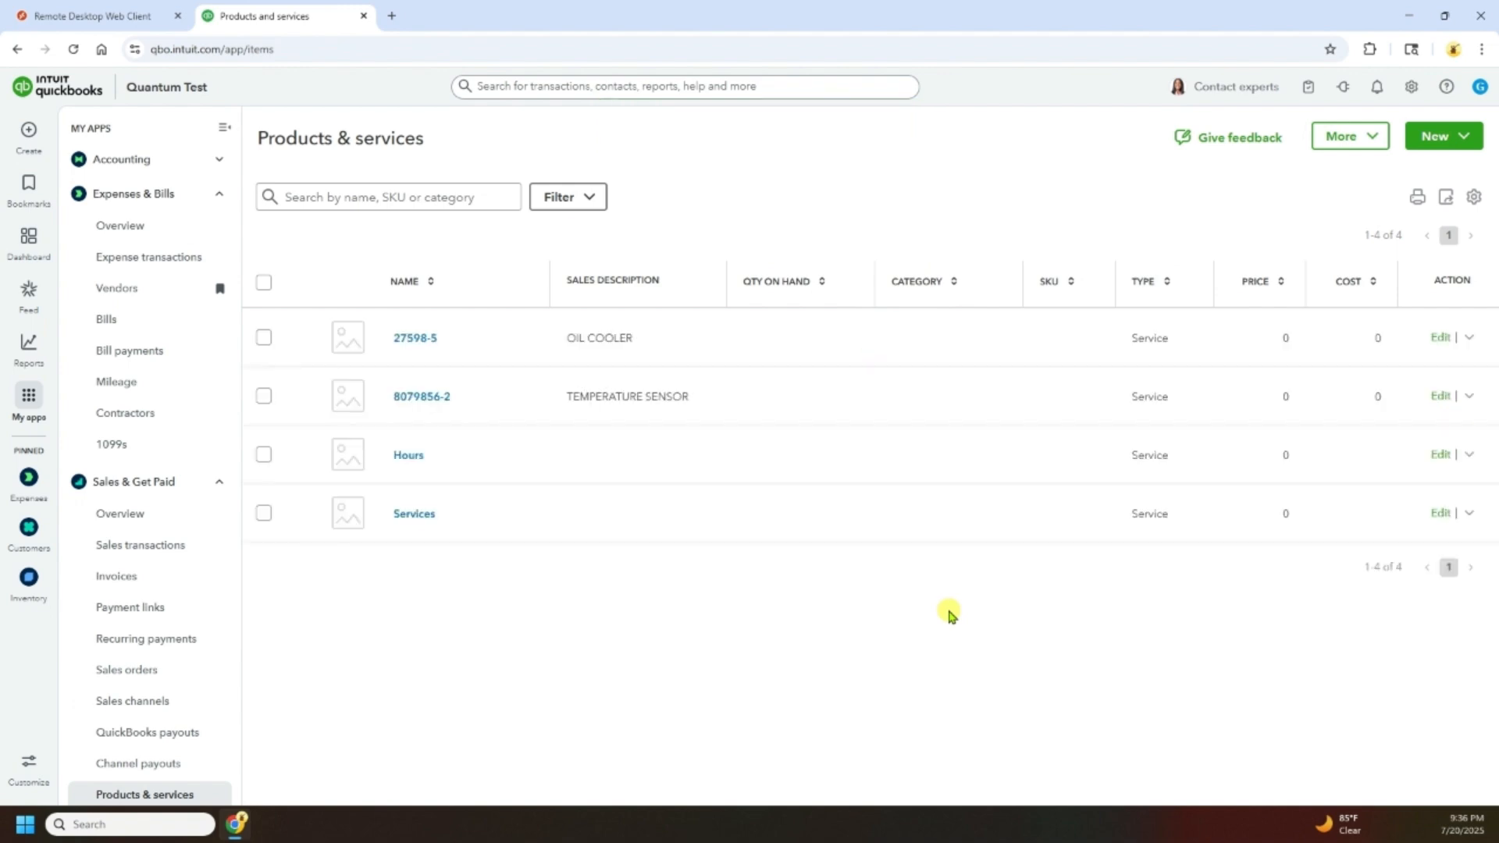
{"action": "left_click", "coordinate": [97, 16]}
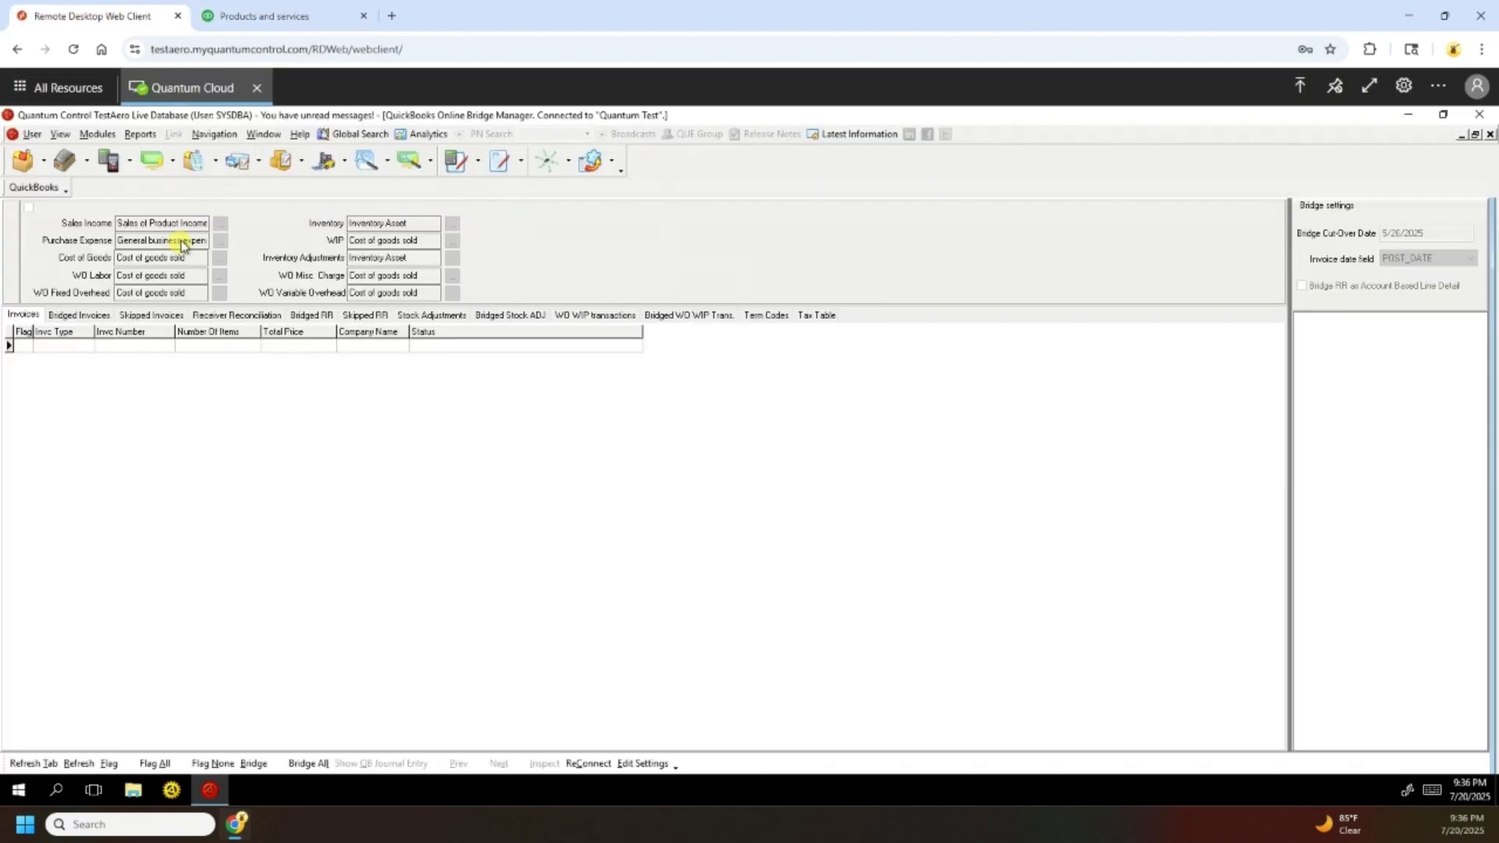